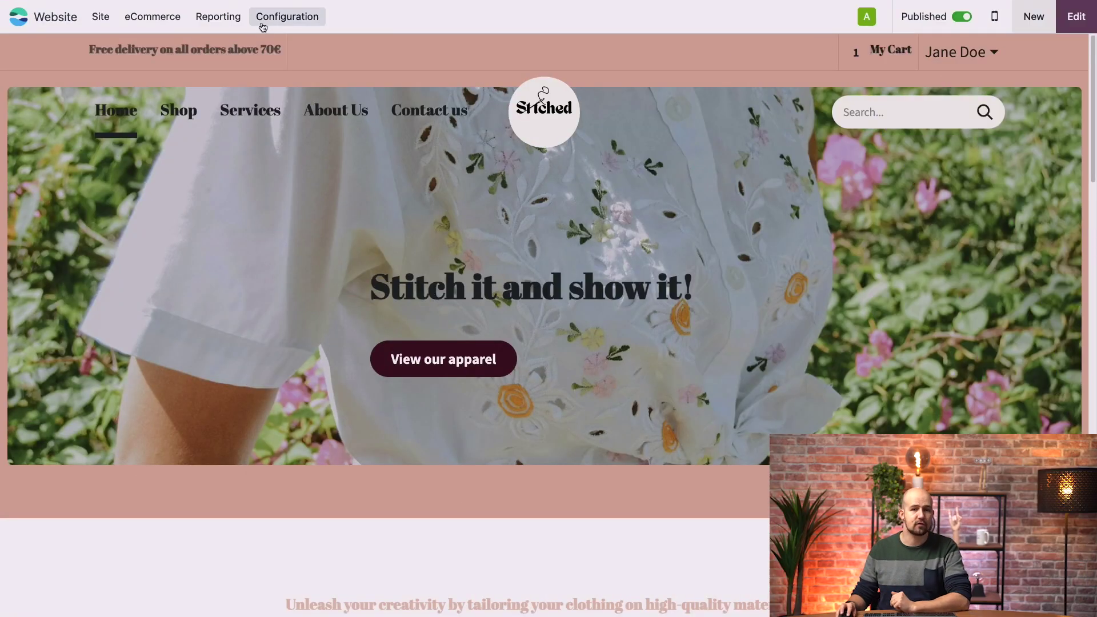
Open the Website settings page for the Stitched site
{"action": "left_click", "coordinate": [302, 43]}
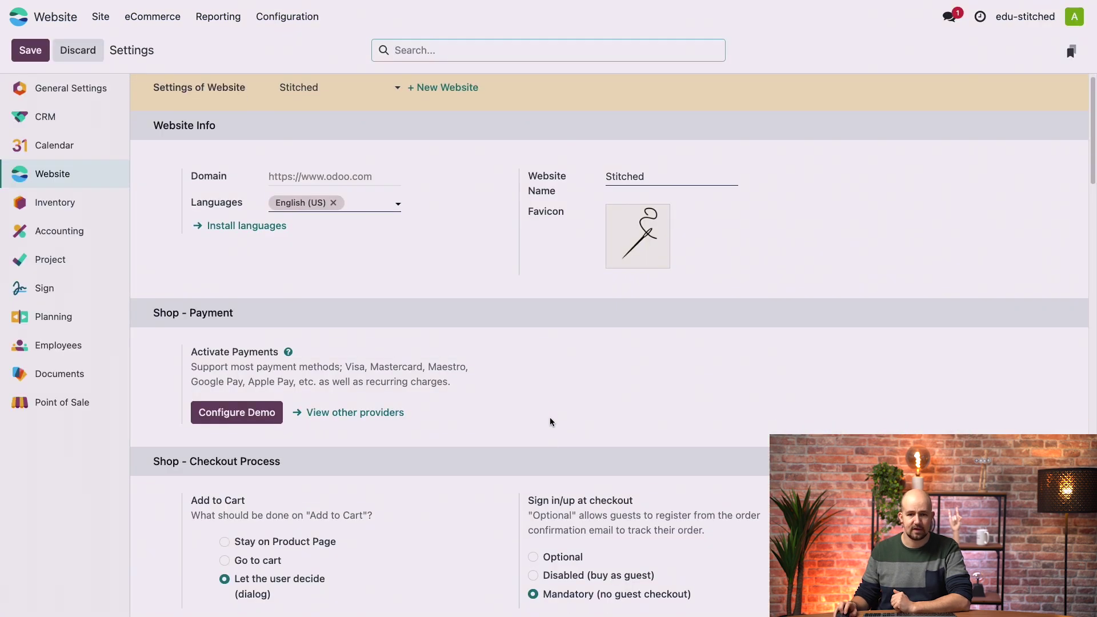
Open eCommerce > Discount & Loyalty to list the four existing programs, including Promotional Program and Coupons
{"action": "scroll", "coordinate": [549, 414], "scroll_direction": "down", "scroll_amount": 15}
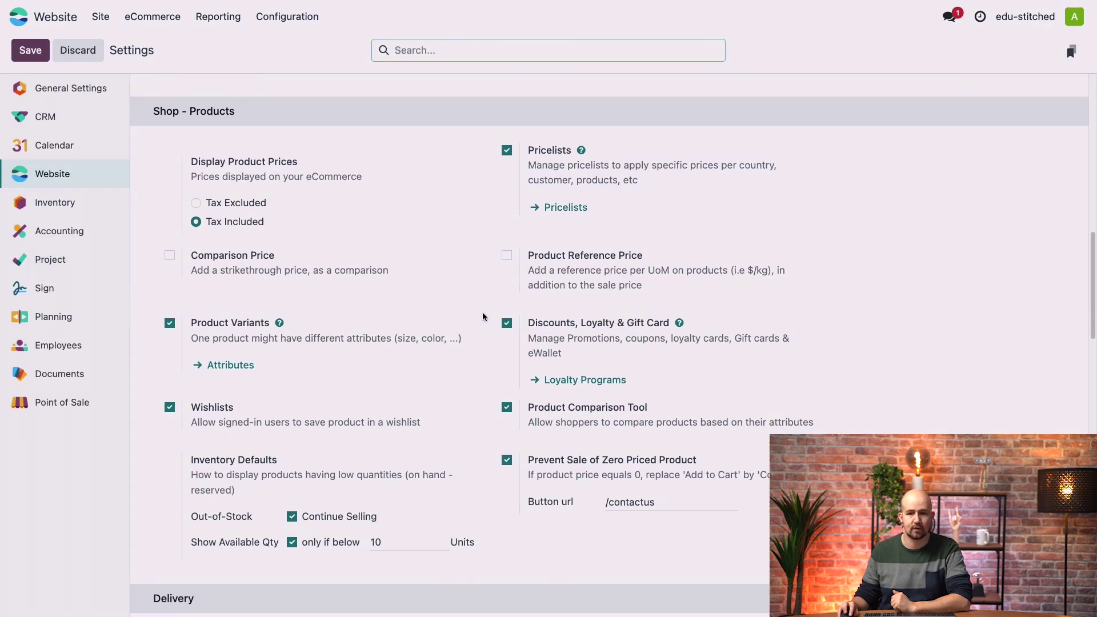
{"action": "mouse_move", "coordinate": [611, 325]}
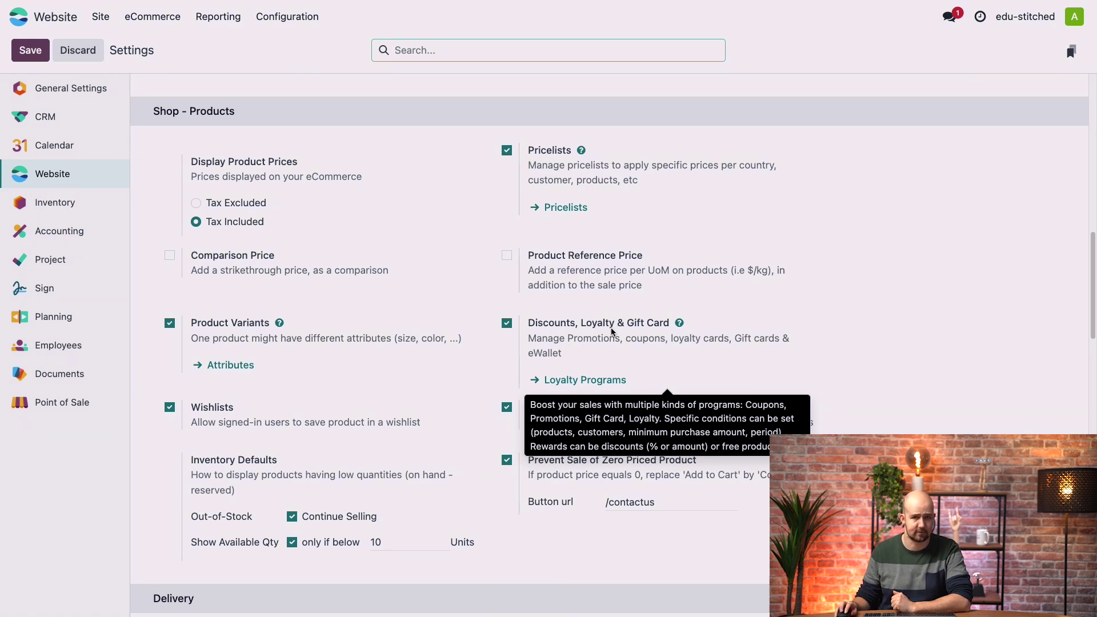
{"action": "left_click", "coordinate": [153, 22]}
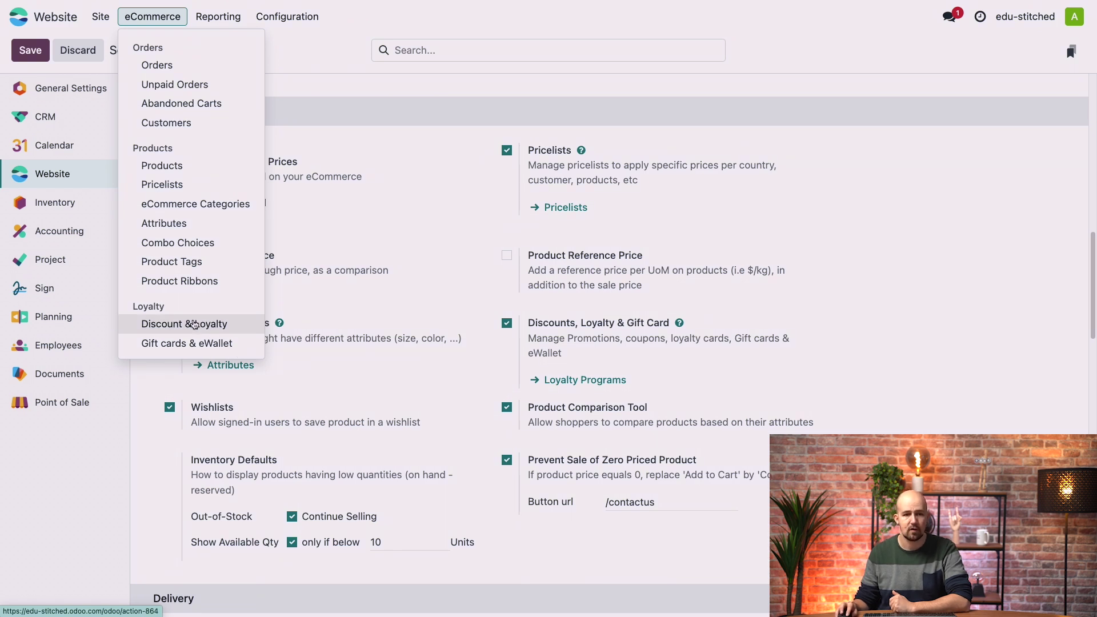
{"action": "left_click", "coordinate": [242, 322]}
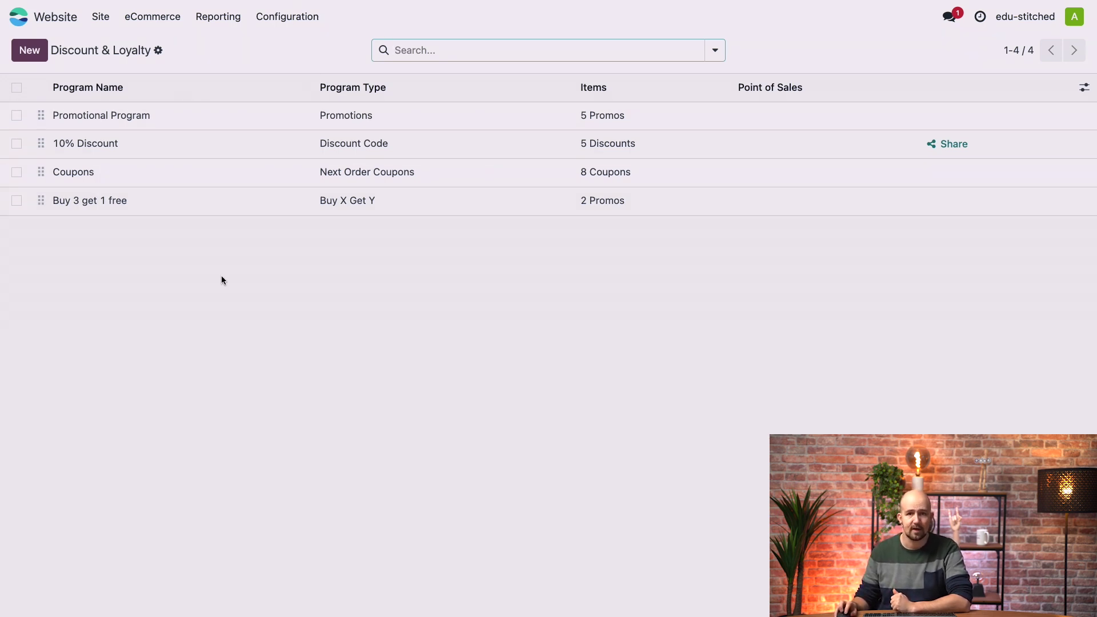
Create a new program named 'Loyalty Card' with program type Loyalty Cards
{"action": "left_click", "coordinate": [32, 55]}
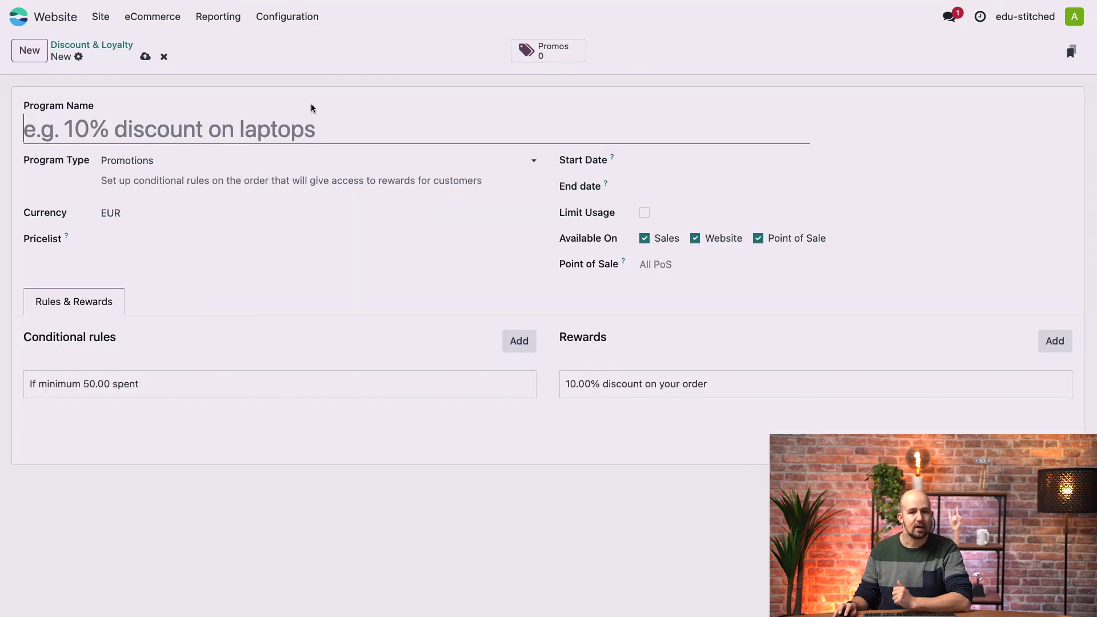
{"action": "type", "text": "Lo"}
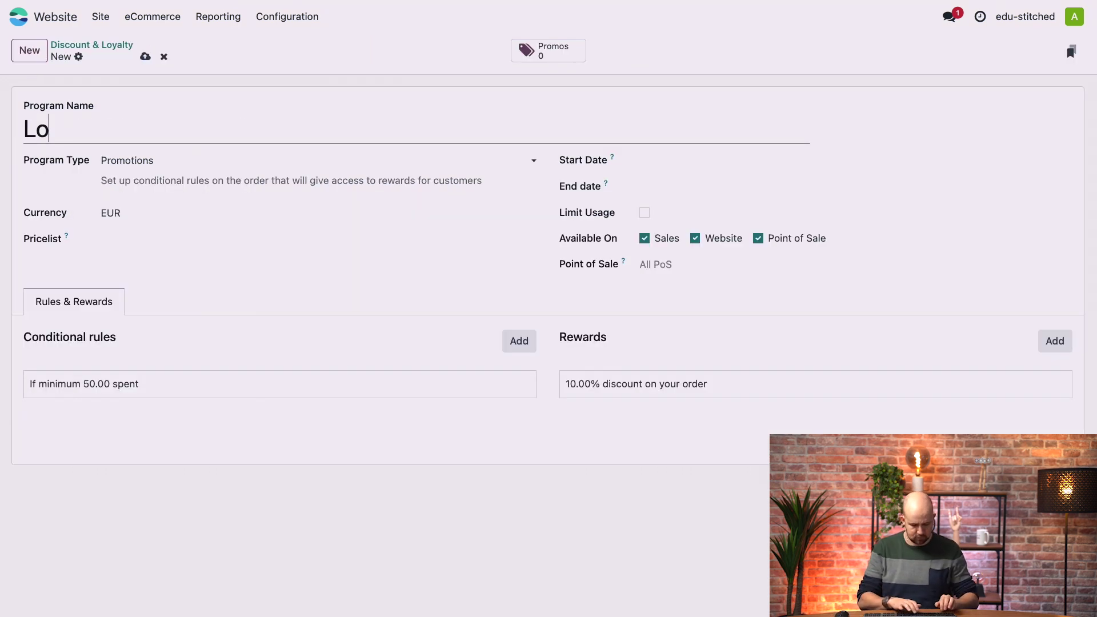
{"action": "type", "text": "yalty Card"}
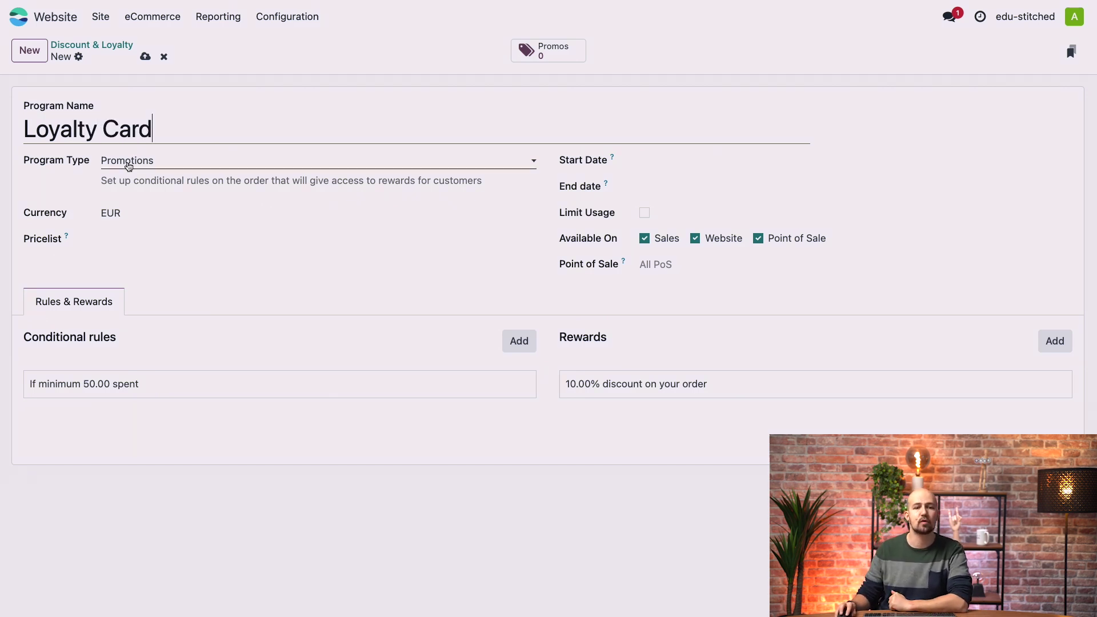
{"action": "left_click", "coordinate": [166, 161]}
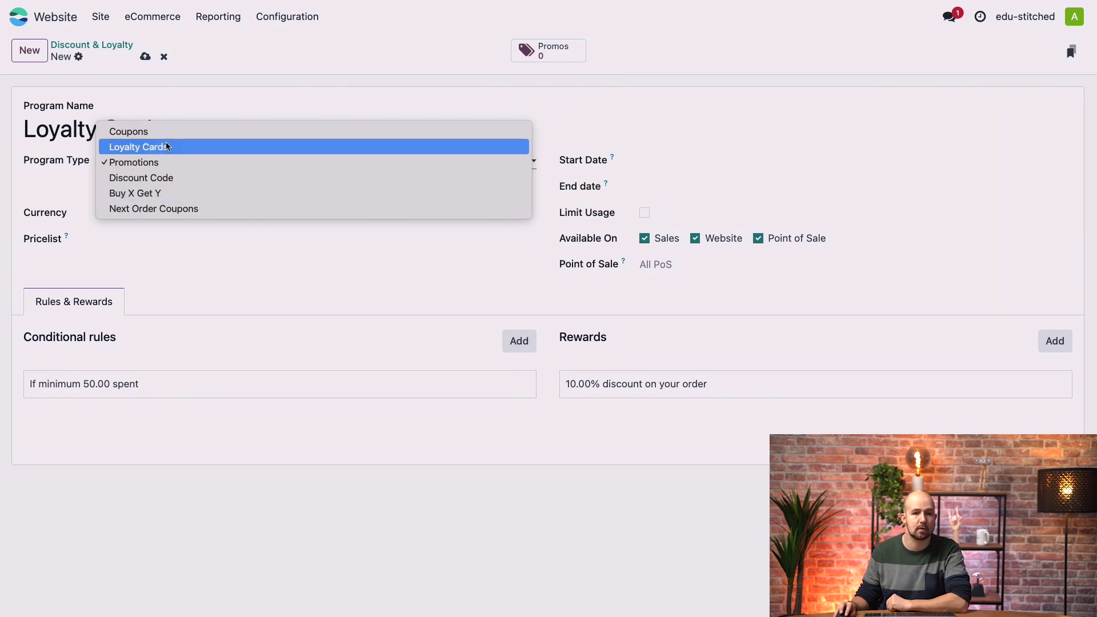
{"action": "left_click", "coordinate": [222, 149]}
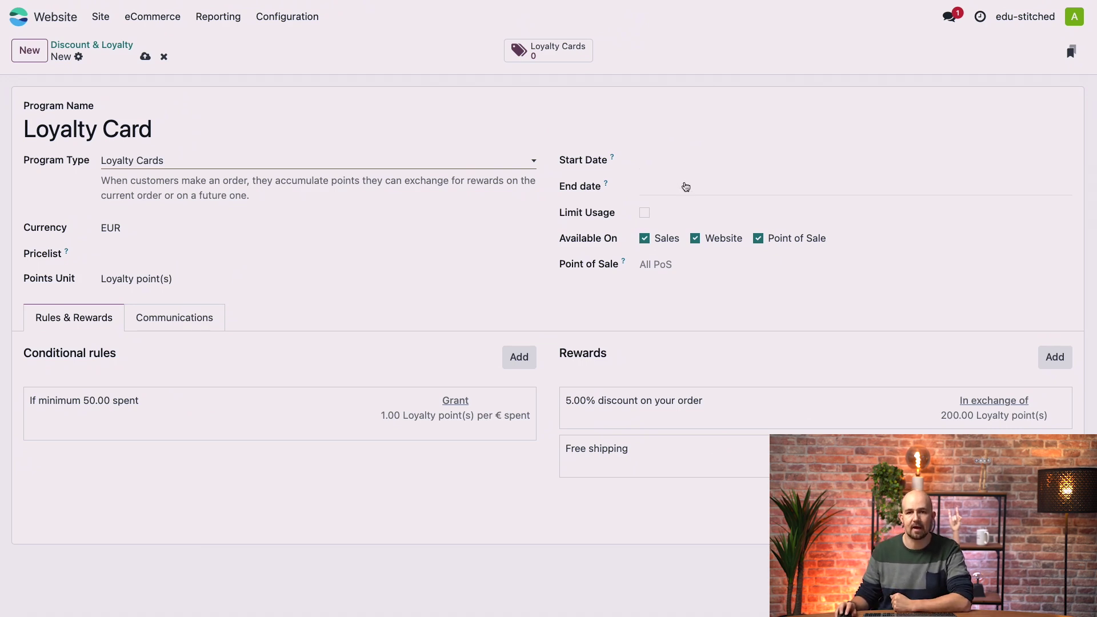
Leave usage unlimited, restrict the program to the Default (EUR) pricelist, and rename the points unit to Stitches
{"action": "left_click", "coordinate": [644, 214]}
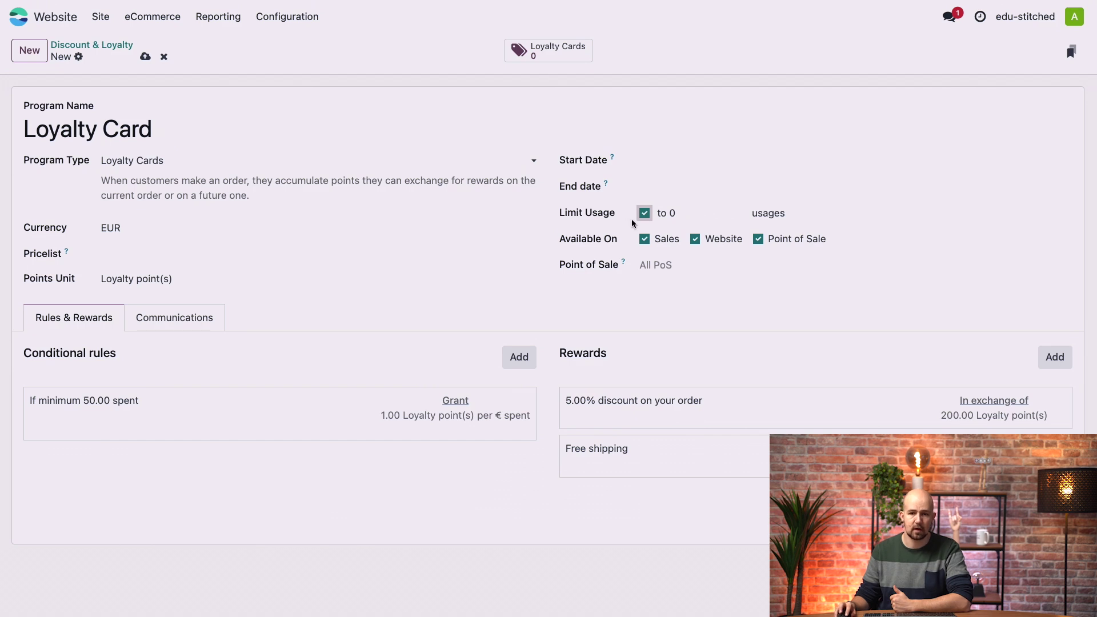
{"action": "left_click", "coordinate": [646, 216]}
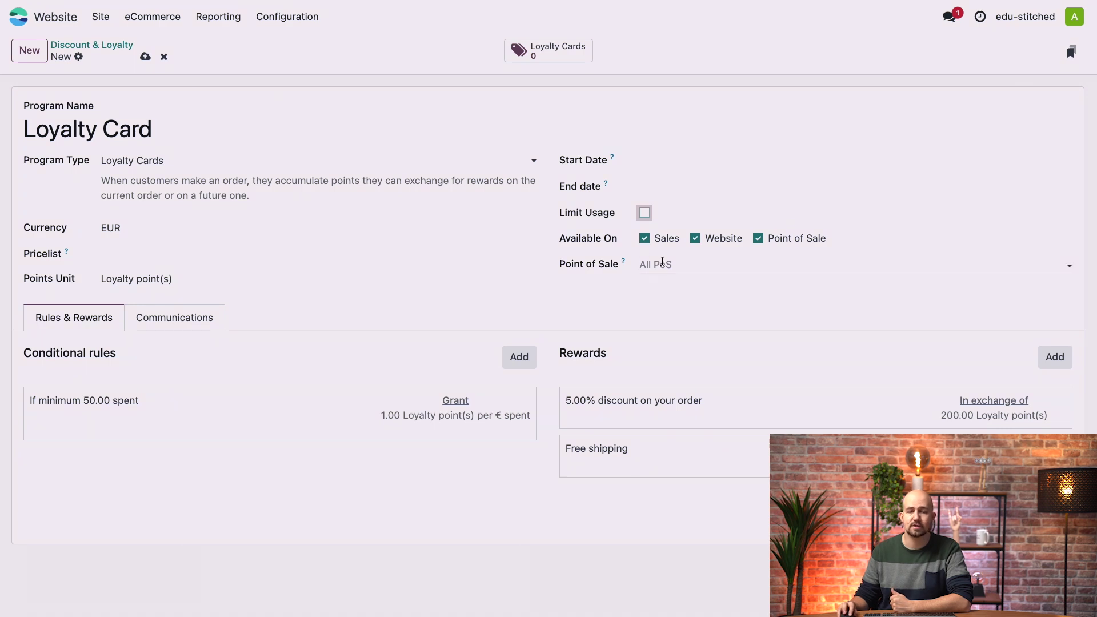
{"action": "left_click", "coordinate": [222, 255]}
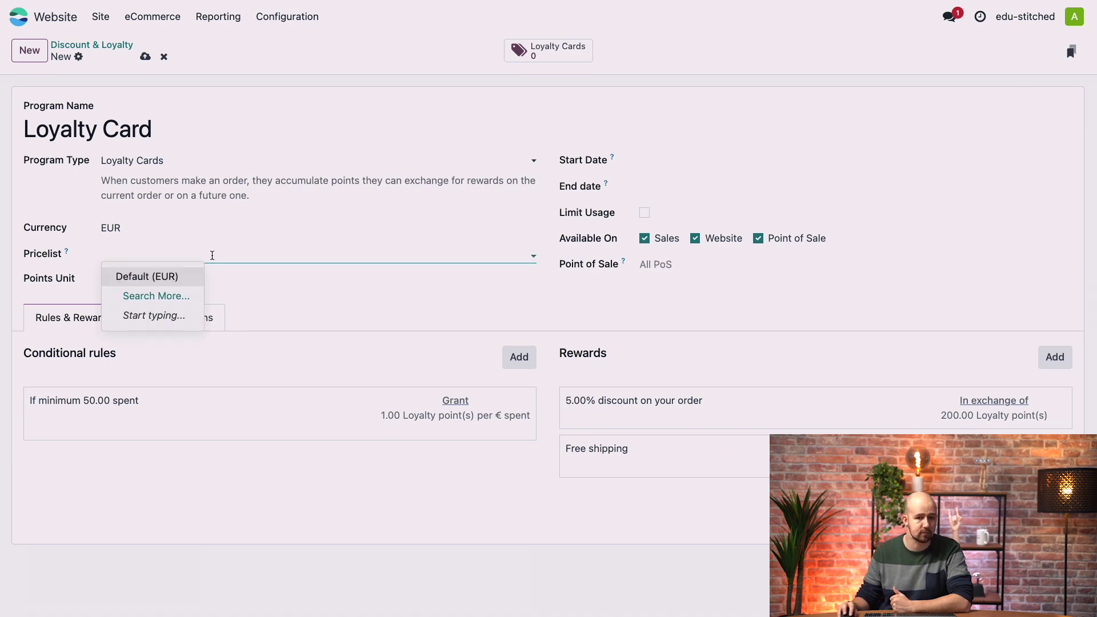
{"action": "left_click", "coordinate": [186, 278]}
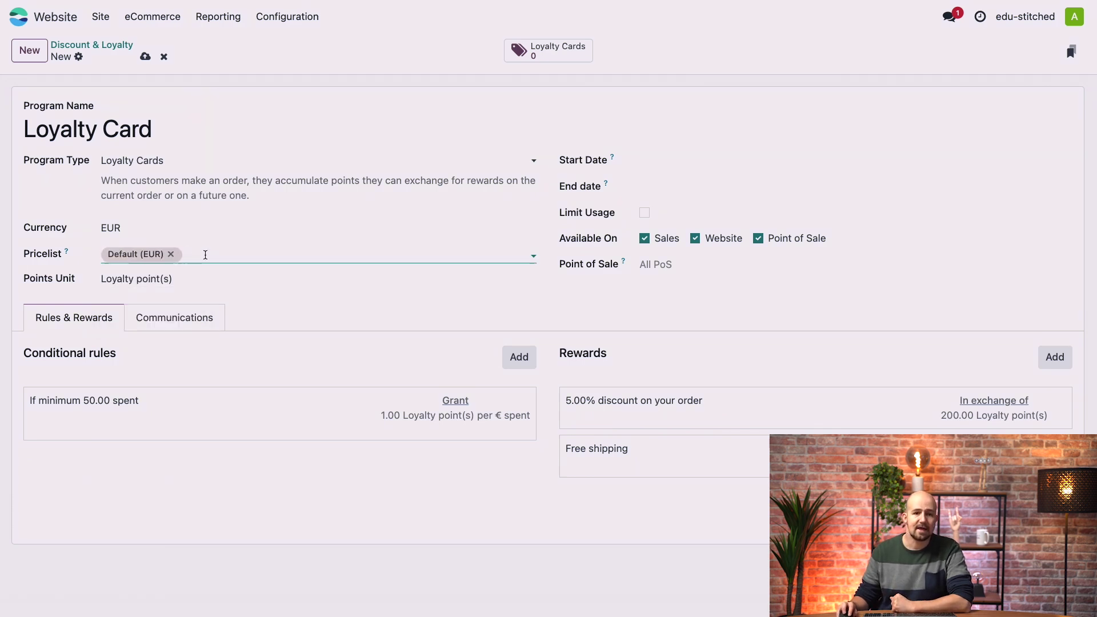
{"action": "left_click_drag", "start_coordinate": [186, 279], "coordinate": [97, 281]}
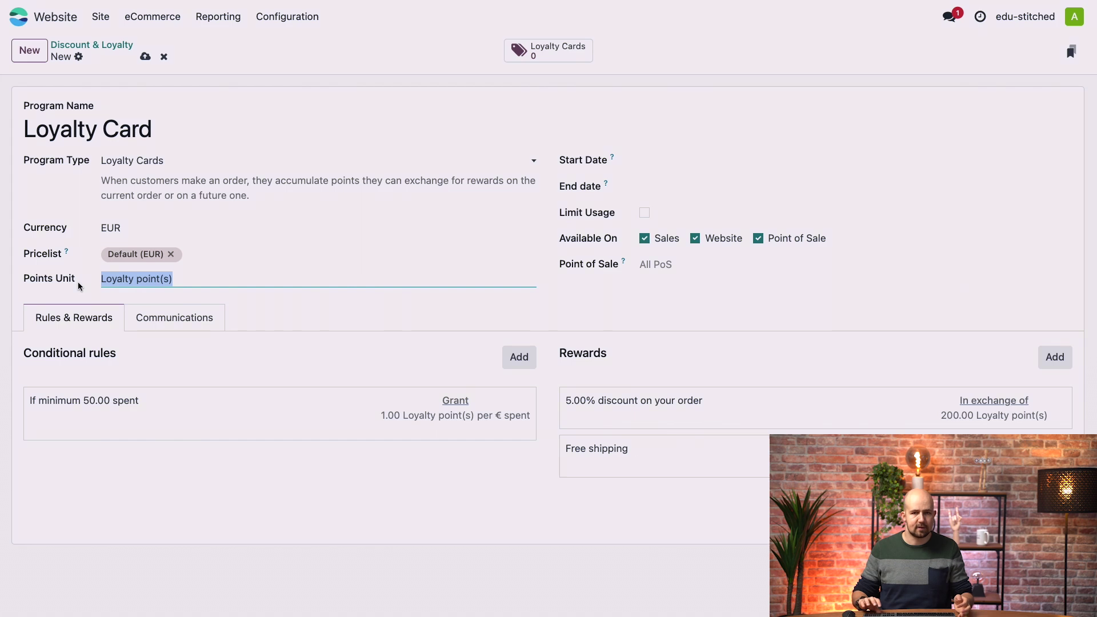
{"action": "type", "text": "Sti"}
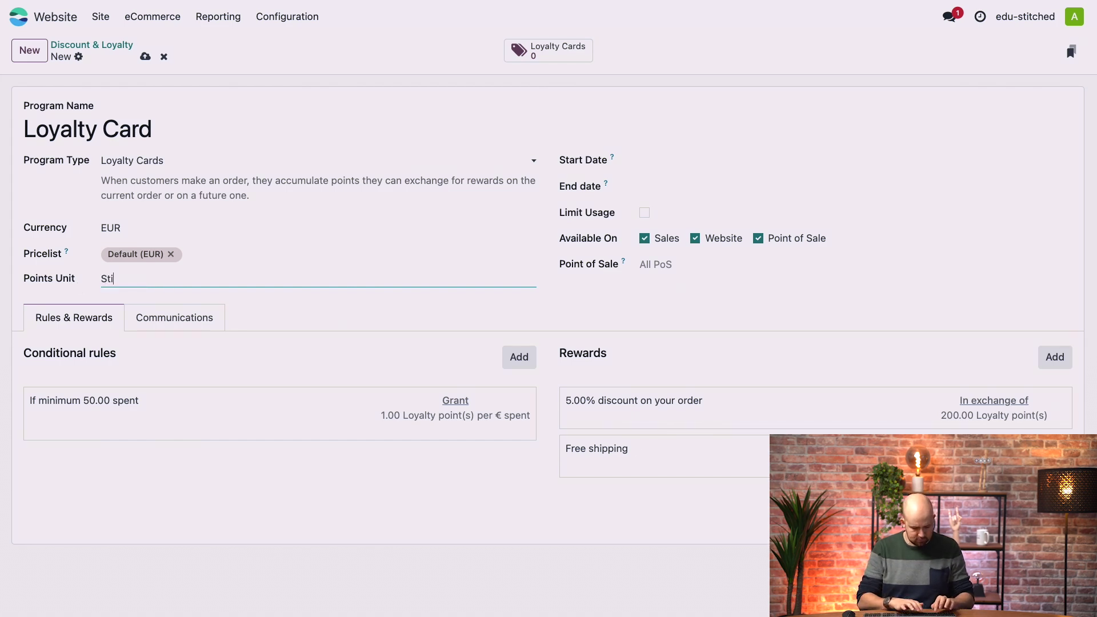
{"action": "type", "text": "tches"}
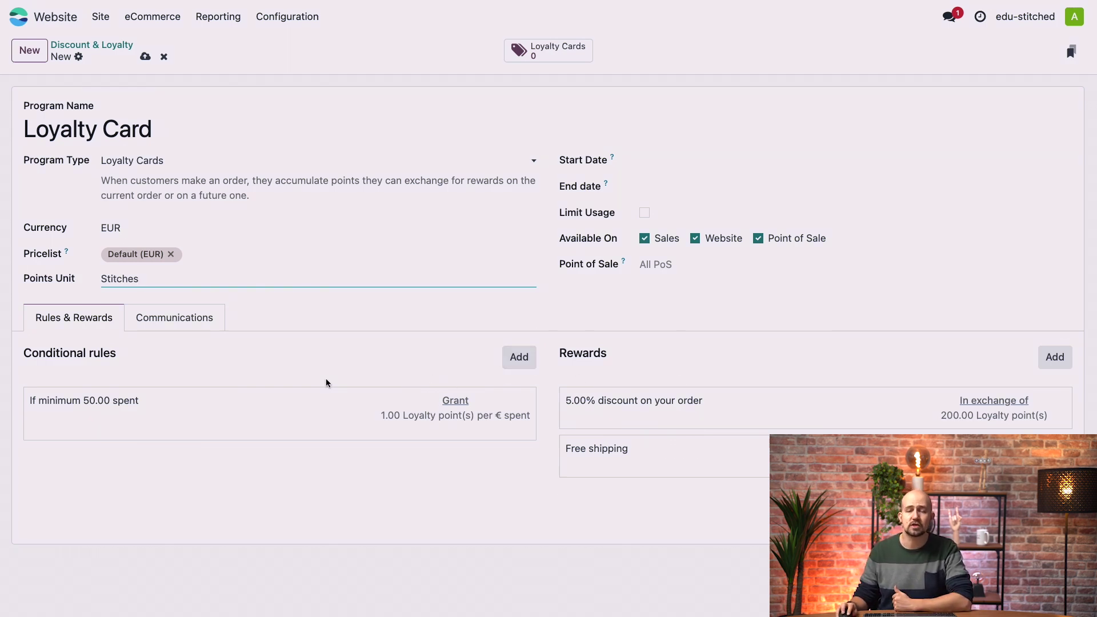
{"action": "left_click", "coordinate": [293, 409]}
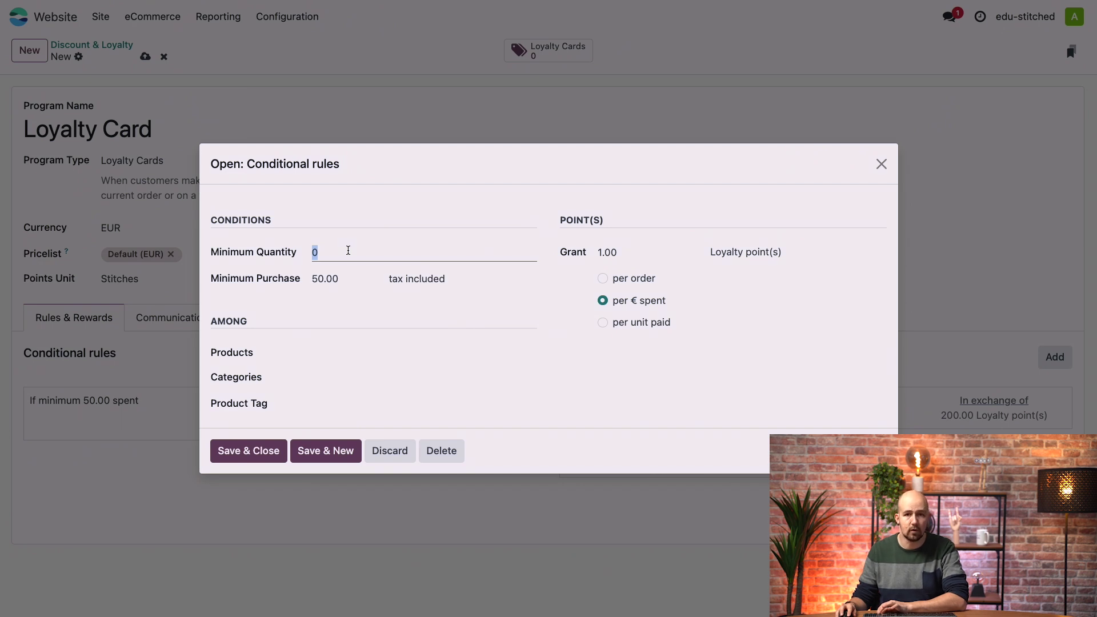
Set the earning rule to minimum quantity 1, minimum purchase 20, and 50 points per € spent, then save it
{"action": "type", "text": "1"}
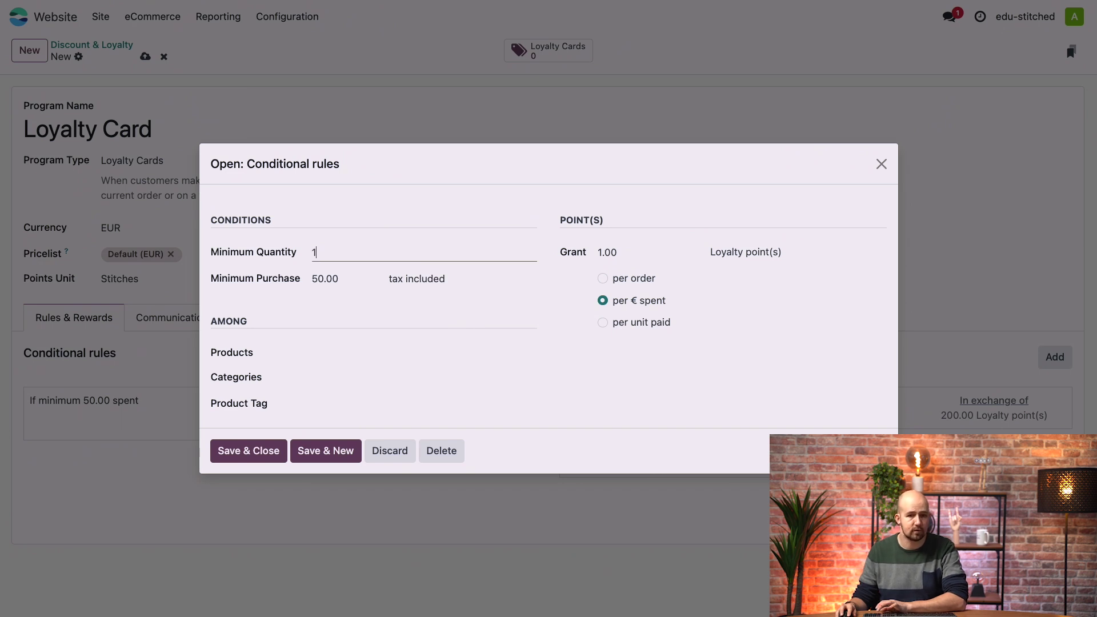
{"action": "left_click", "coordinate": [329, 280]}
{"action": "type", "text": "20"}
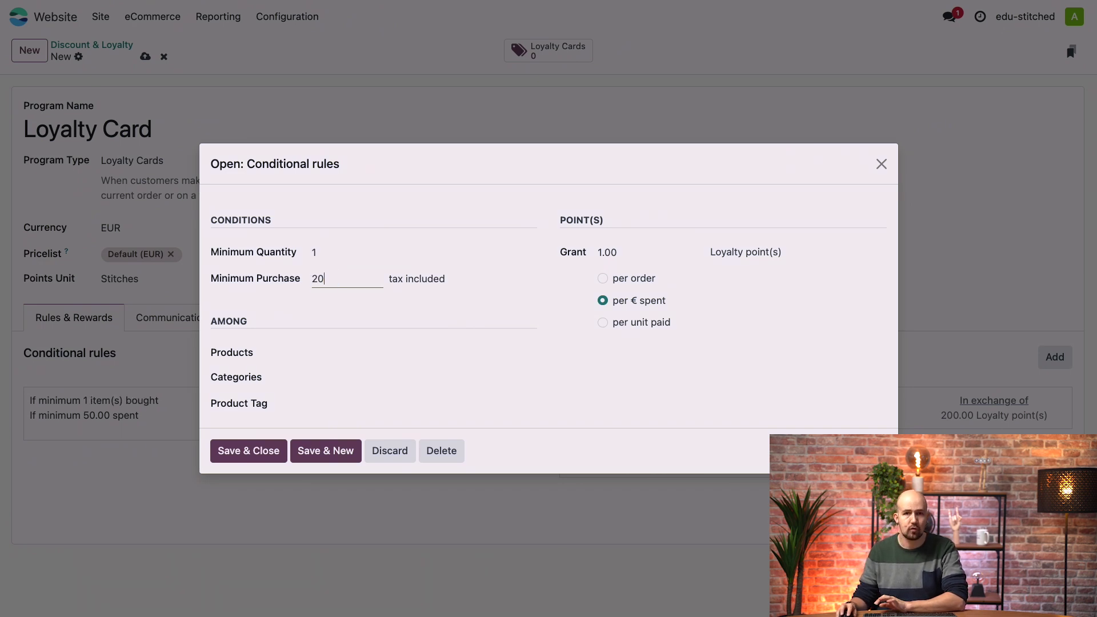
{"action": "left_click", "coordinate": [611, 255]}
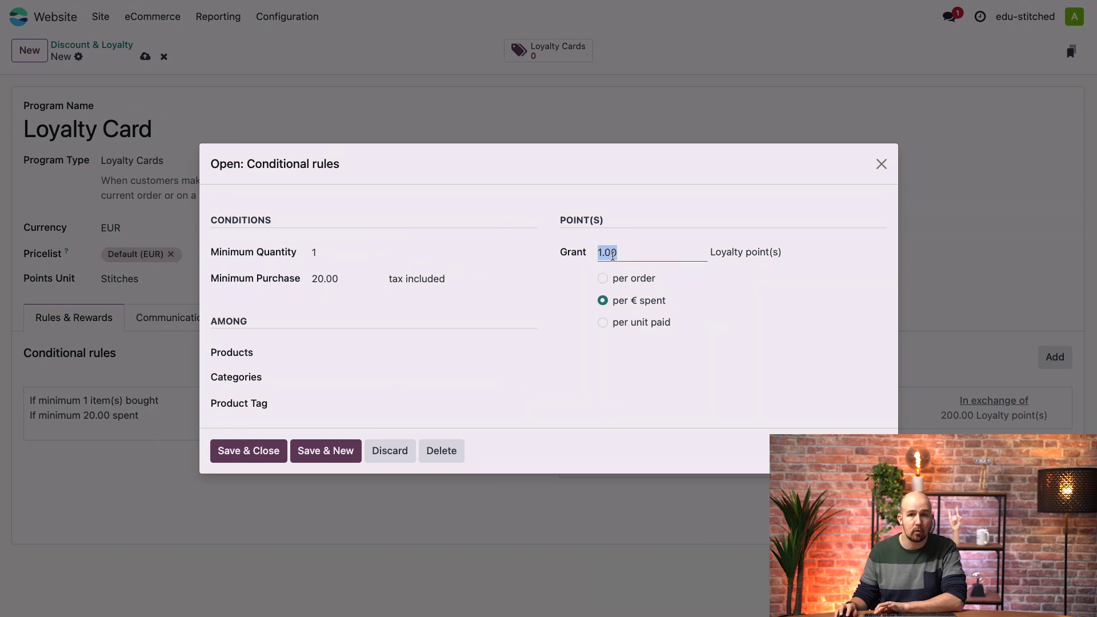
{"action": "type", "text": "50"}
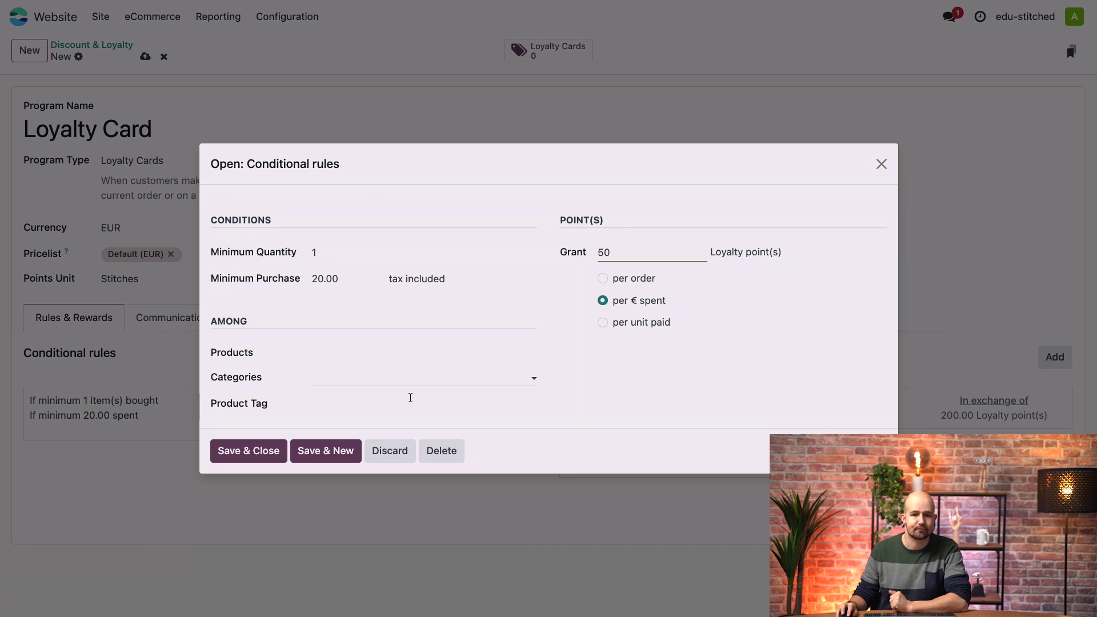
{"action": "left_click", "coordinate": [247, 457]}
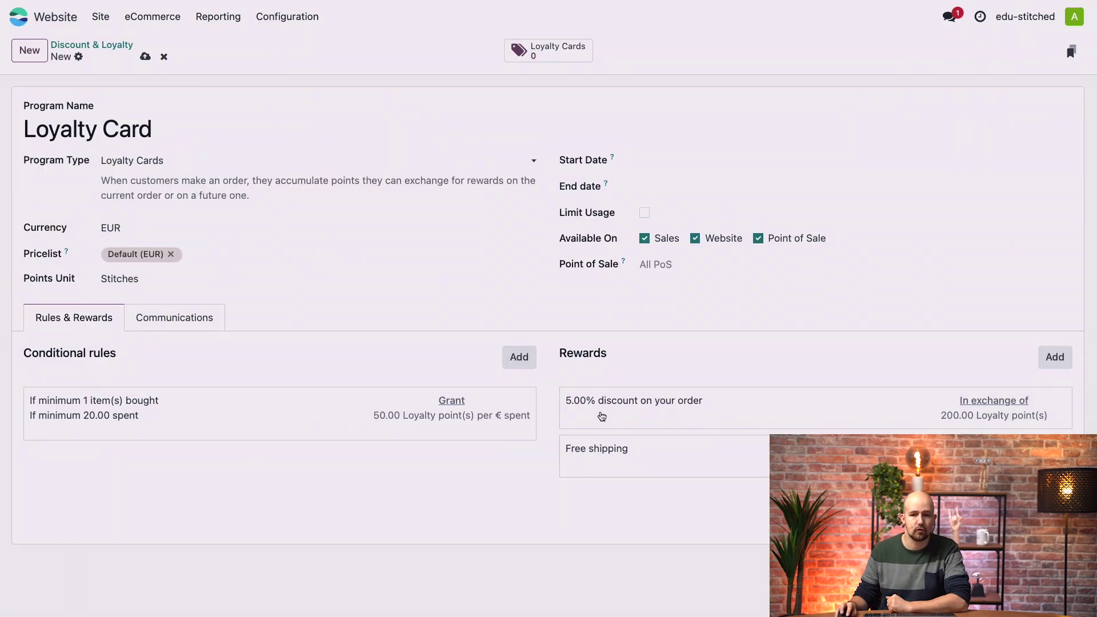
{"action": "left_click", "coordinate": [735, 413]}
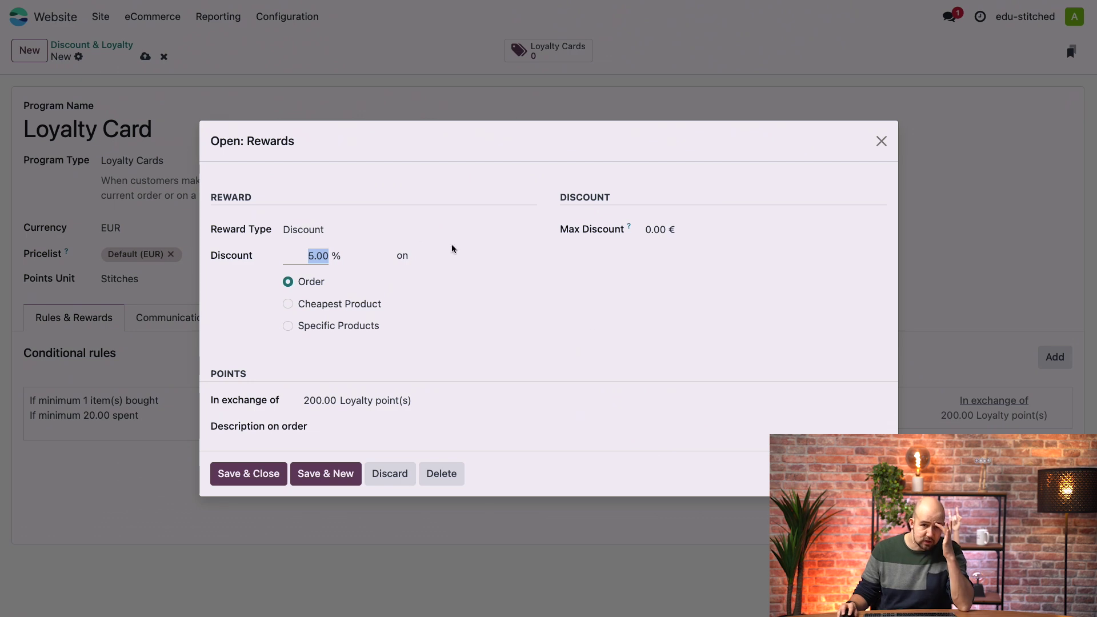
Try Free Product as reward type, then keep the 5% order discount for 200 points and close the reward
{"action": "left_click", "coordinate": [352, 236]}
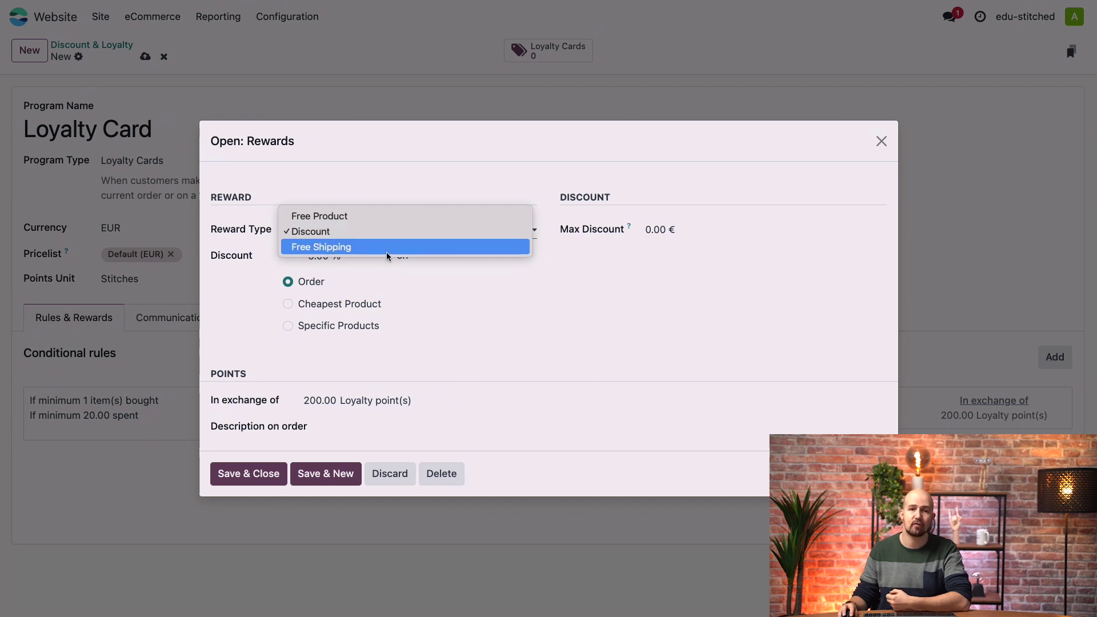
{"action": "left_click", "coordinate": [386, 215]}
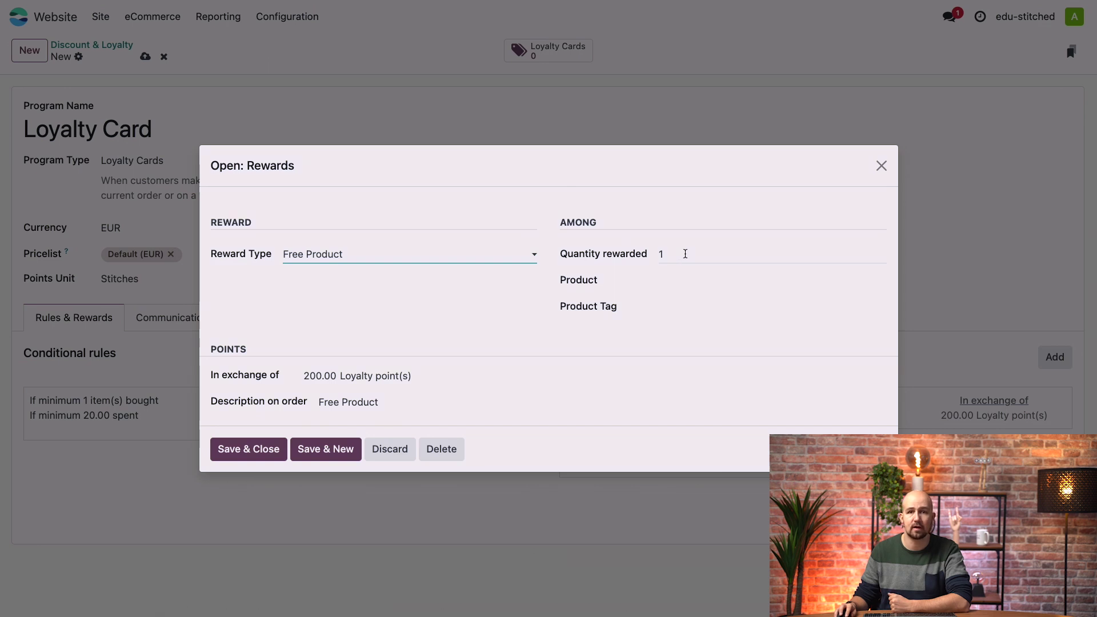
{"action": "left_click", "coordinate": [674, 286]}
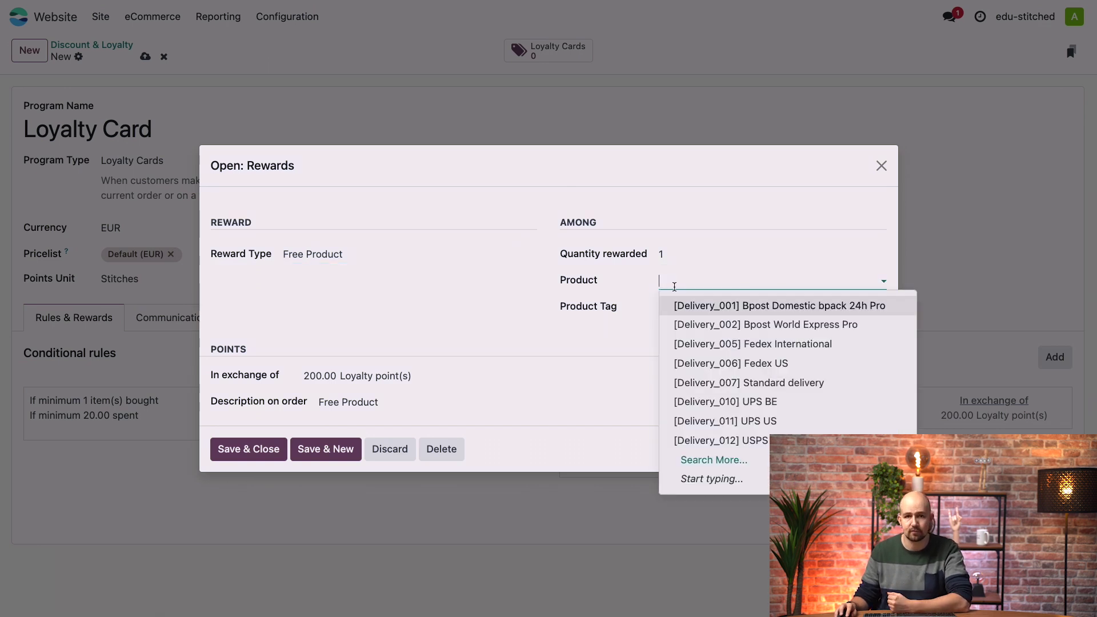
{"action": "left_click", "coordinate": [327, 254]}
{"action": "left_click", "coordinate": [328, 272]}
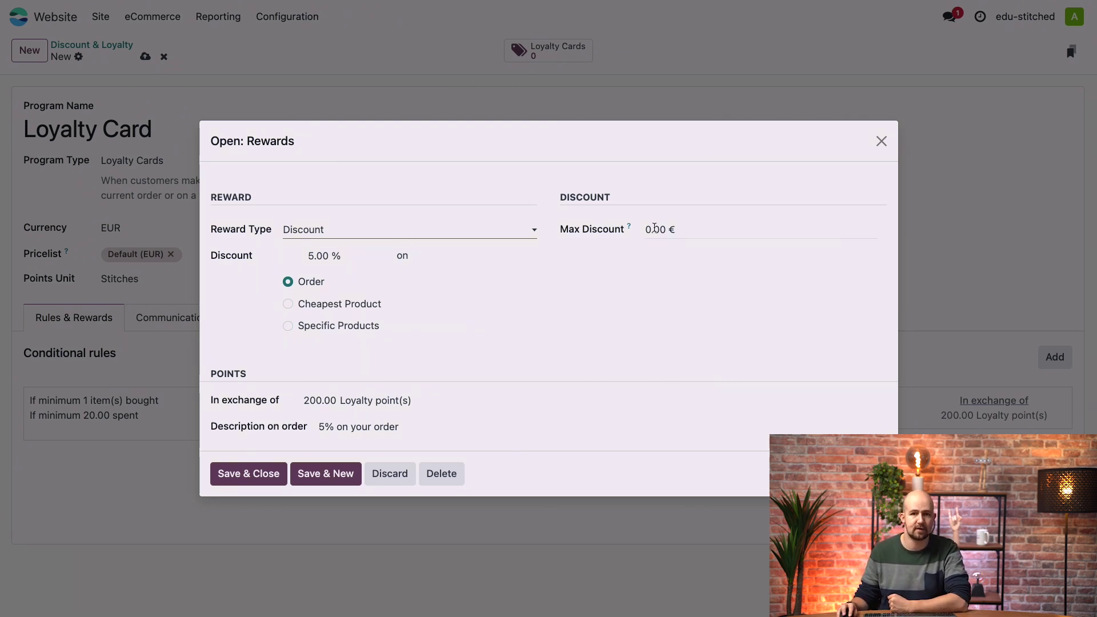
{"action": "left_click", "coordinate": [386, 236]}
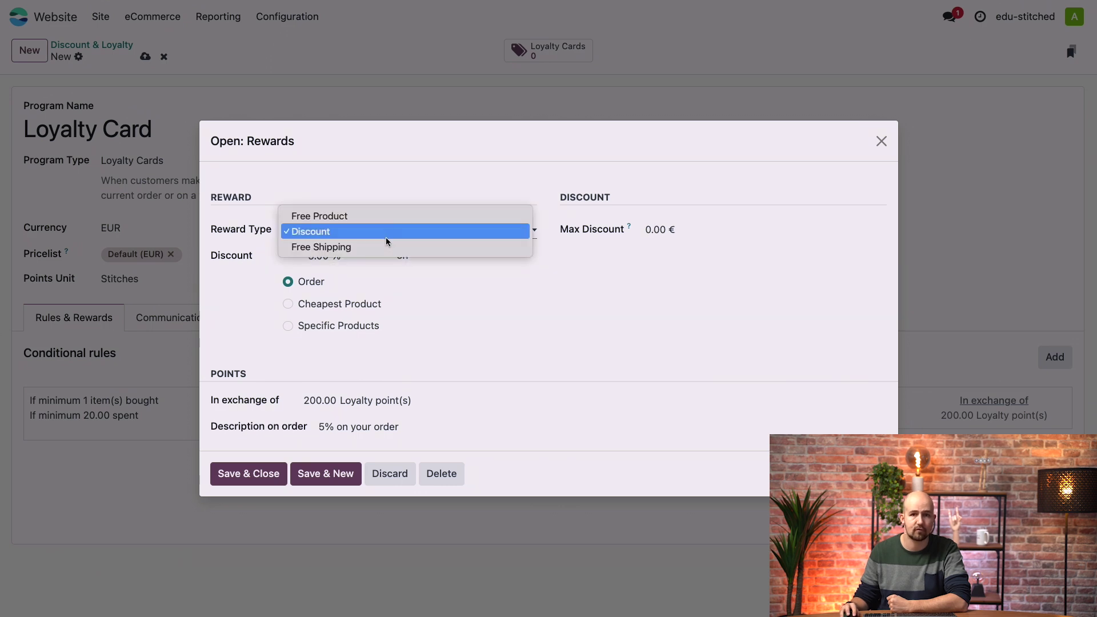
{"action": "left_click", "coordinate": [558, 335]}
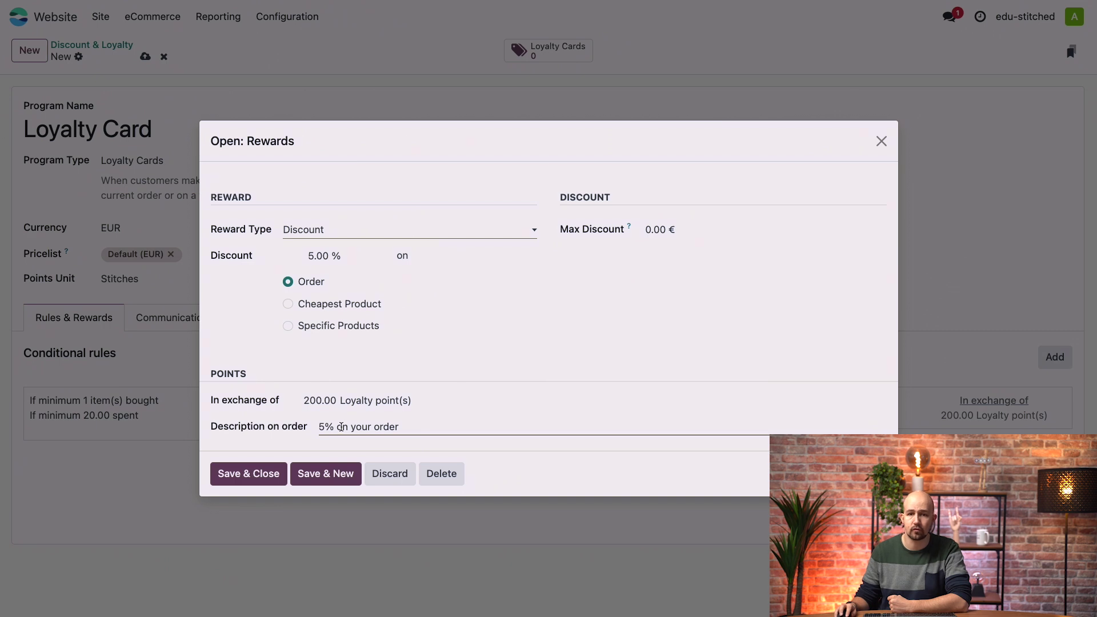
{"action": "left_click", "coordinate": [236, 474]}
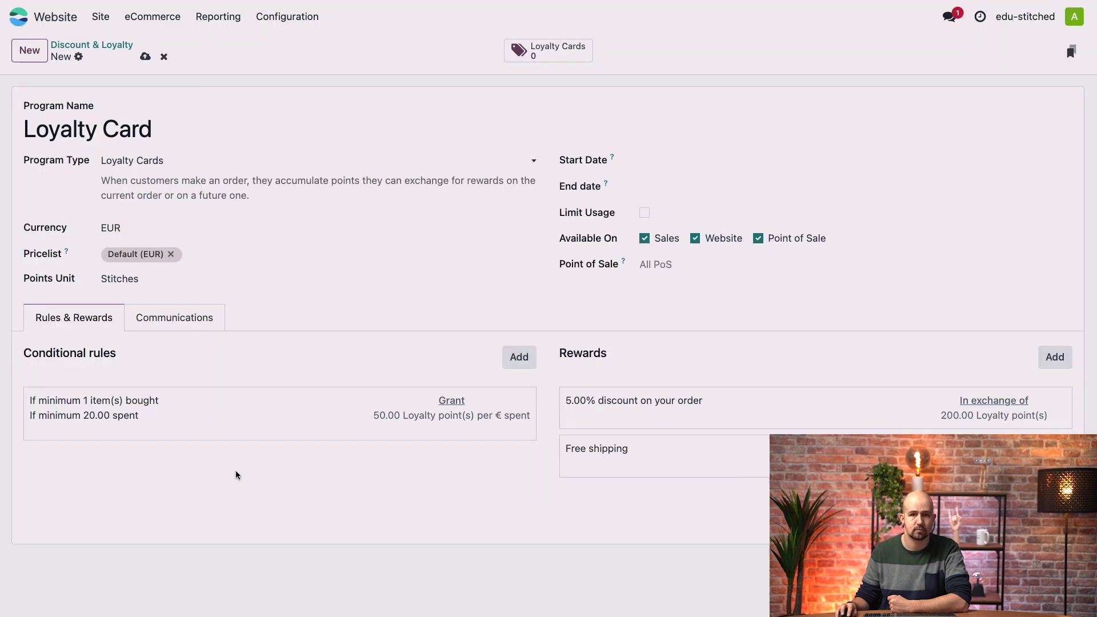
Save the Loyalty Card program and open the Gift Cards program under Gift cards & eWallet
{"action": "left_click", "coordinate": [145, 57]}
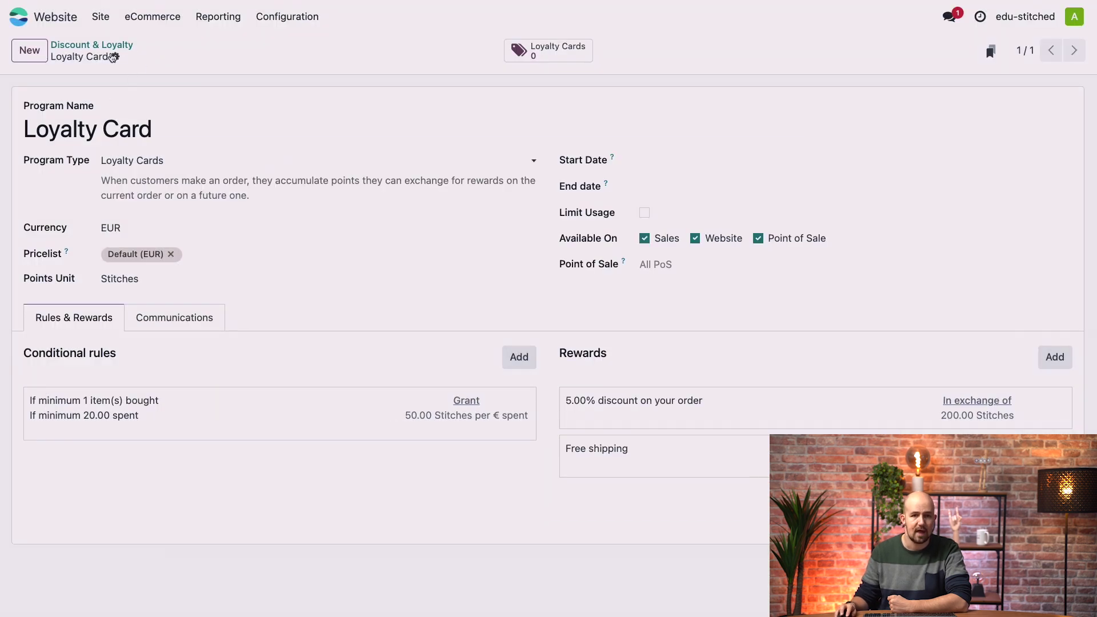
{"action": "left_click", "coordinate": [169, 23]}
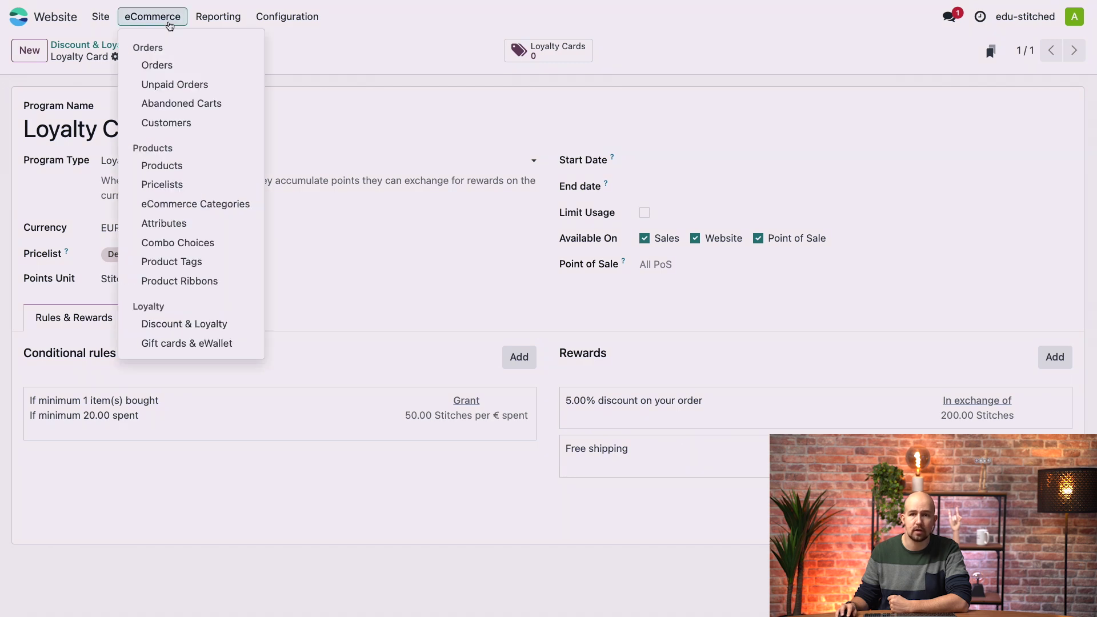
{"action": "left_click", "coordinate": [192, 344]}
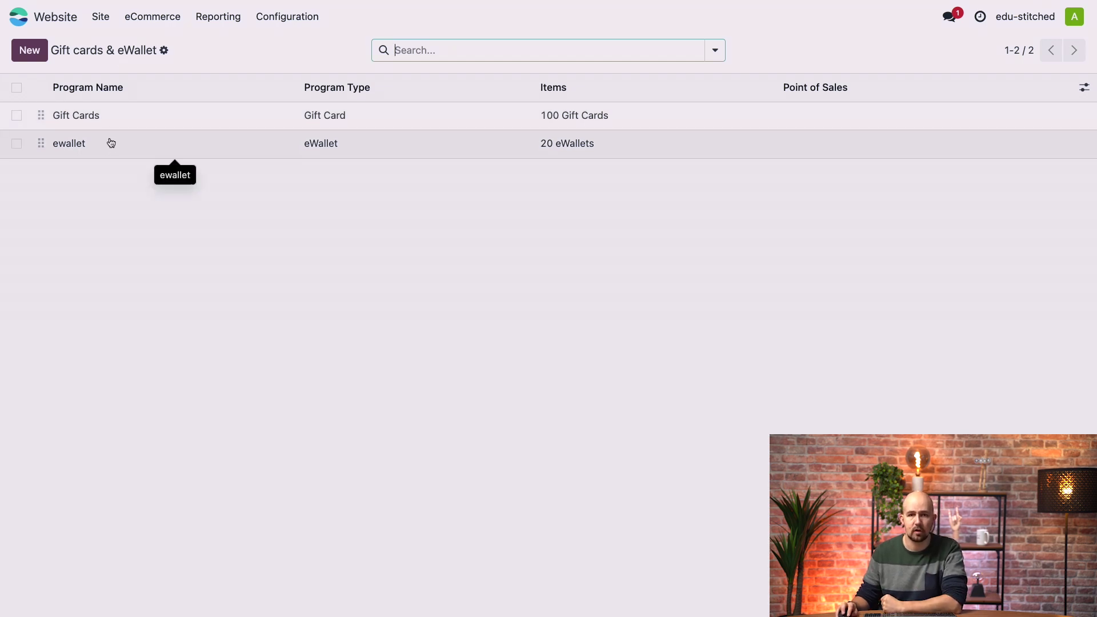
{"action": "left_click", "coordinate": [92, 123]}
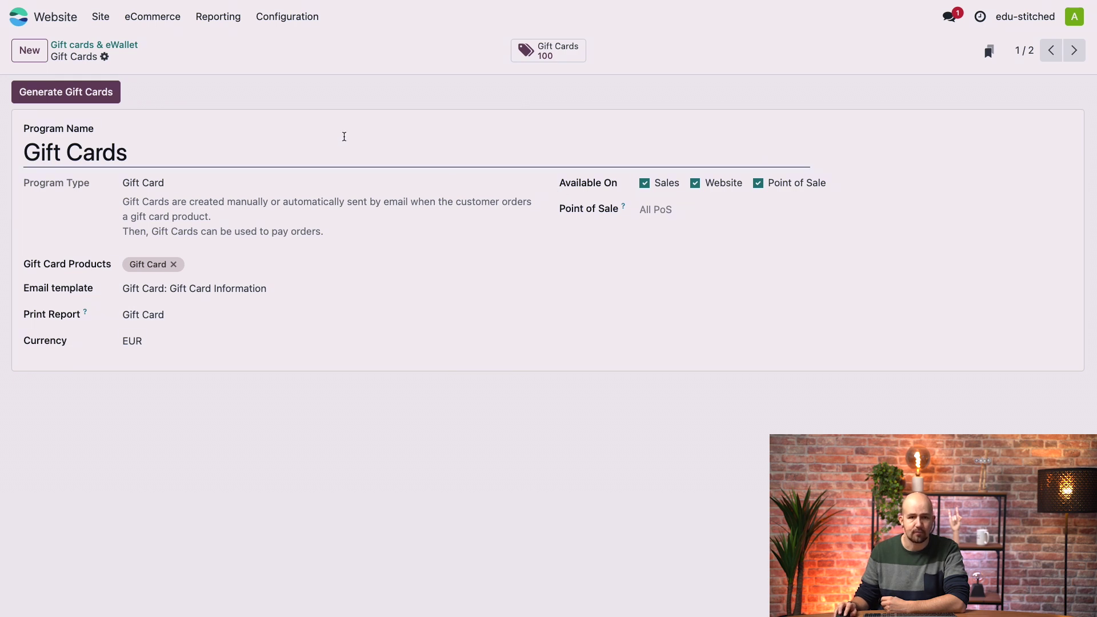
Generate 100 gift cards worth 20 each, described 'Enjoy your gift card!'
{"action": "left_click", "coordinate": [72, 95]}
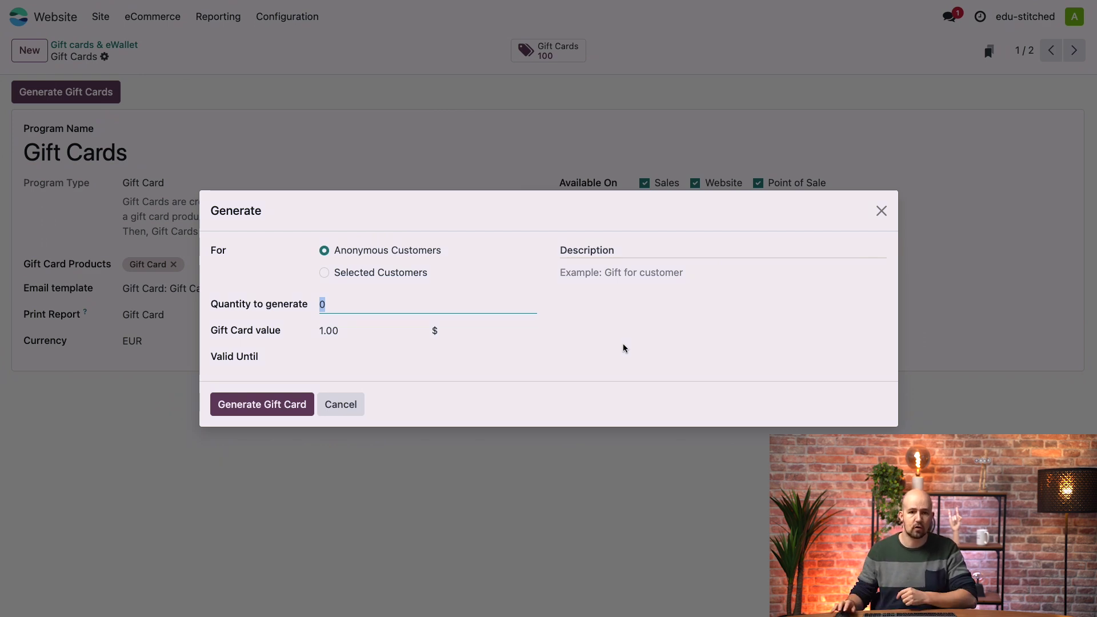
{"action": "type", "text": "100"}
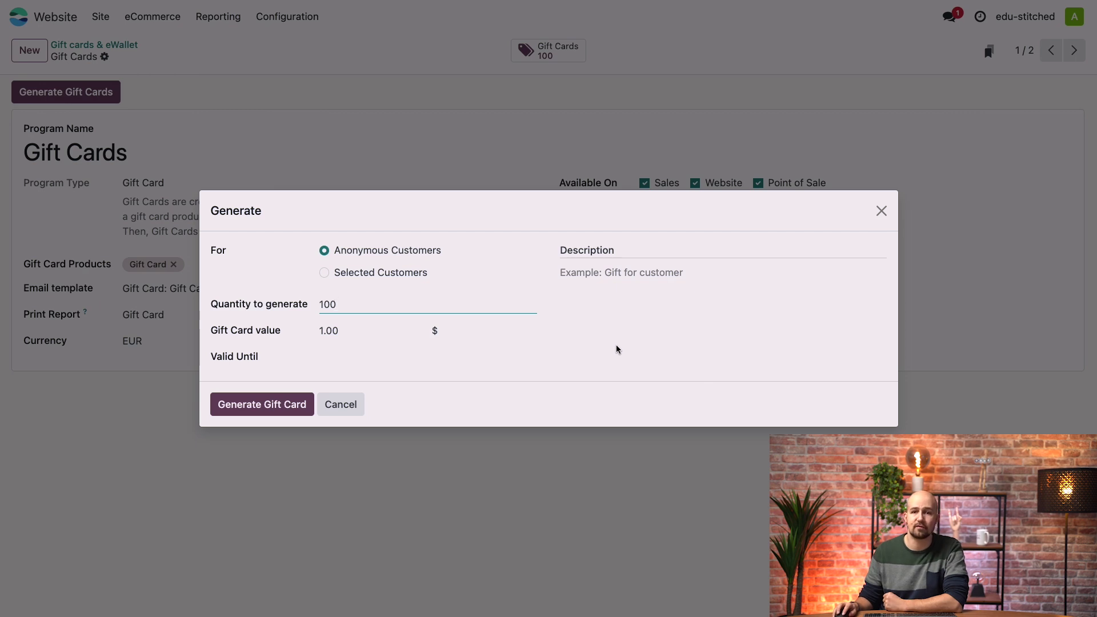
{"action": "left_click", "coordinate": [374, 332]}
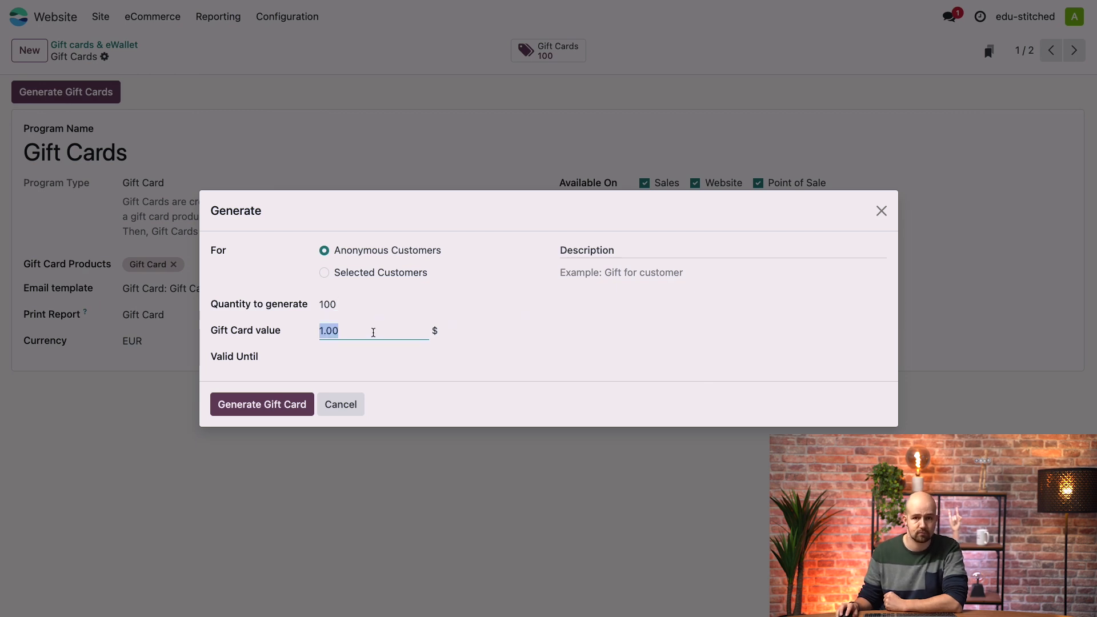
{"action": "type", "text": "20"}
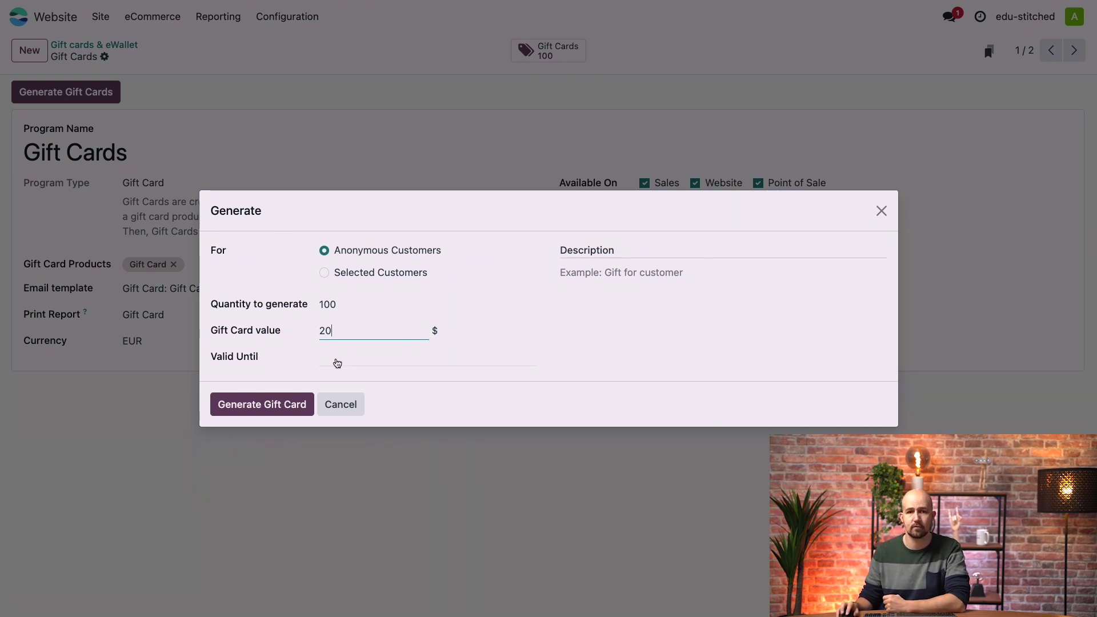
{"action": "left_click", "coordinate": [605, 278]}
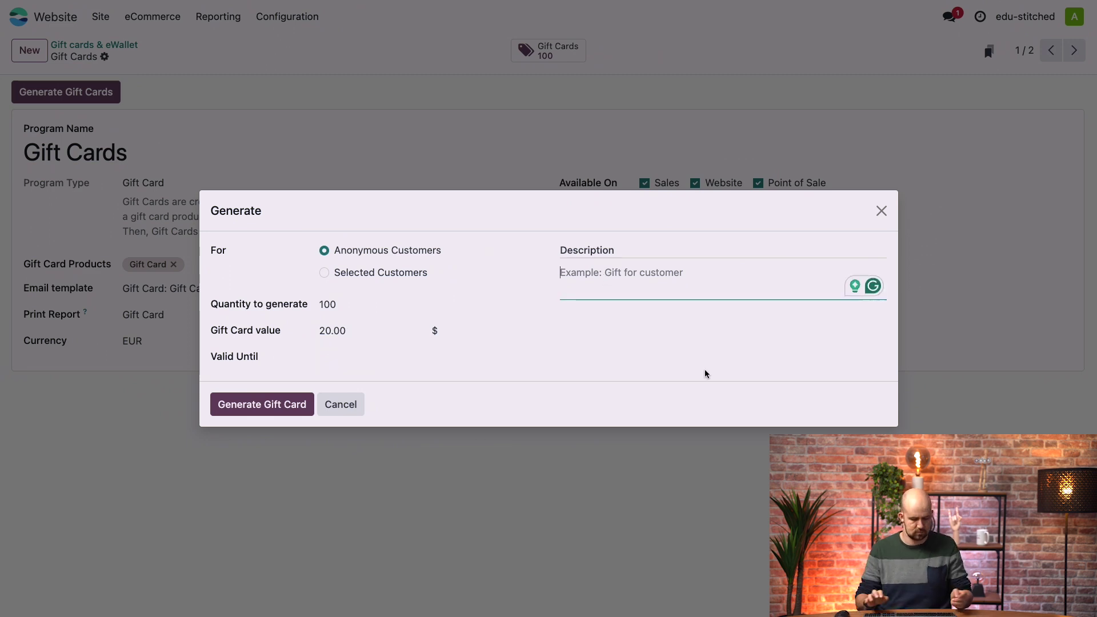
{"action": "type", "text": "Enjoy your "}
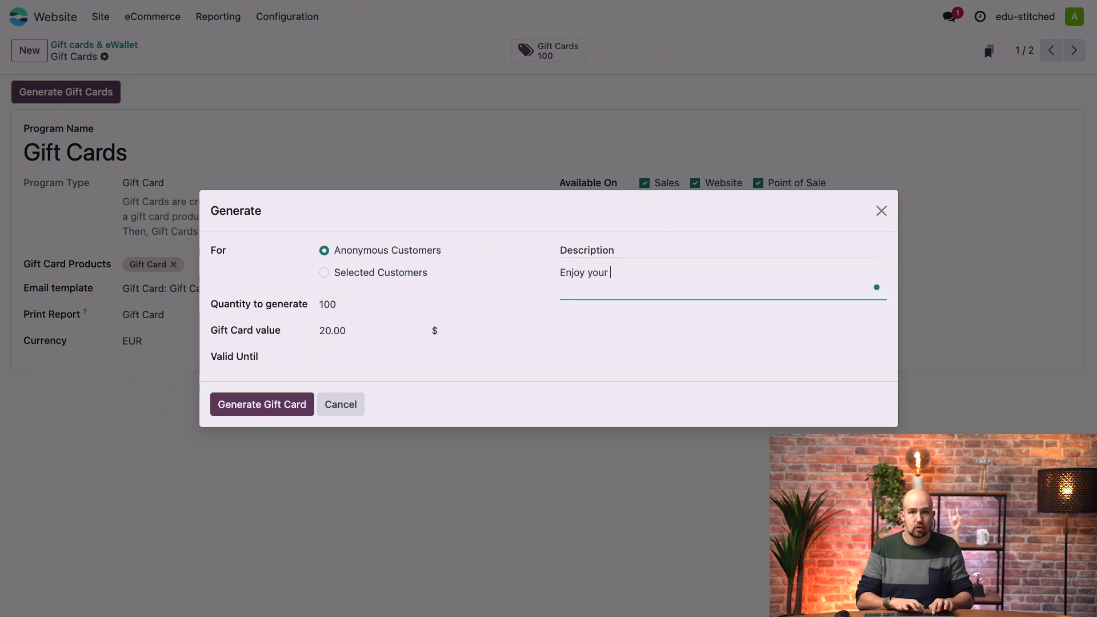
{"action": "type", "text": "gift card"}
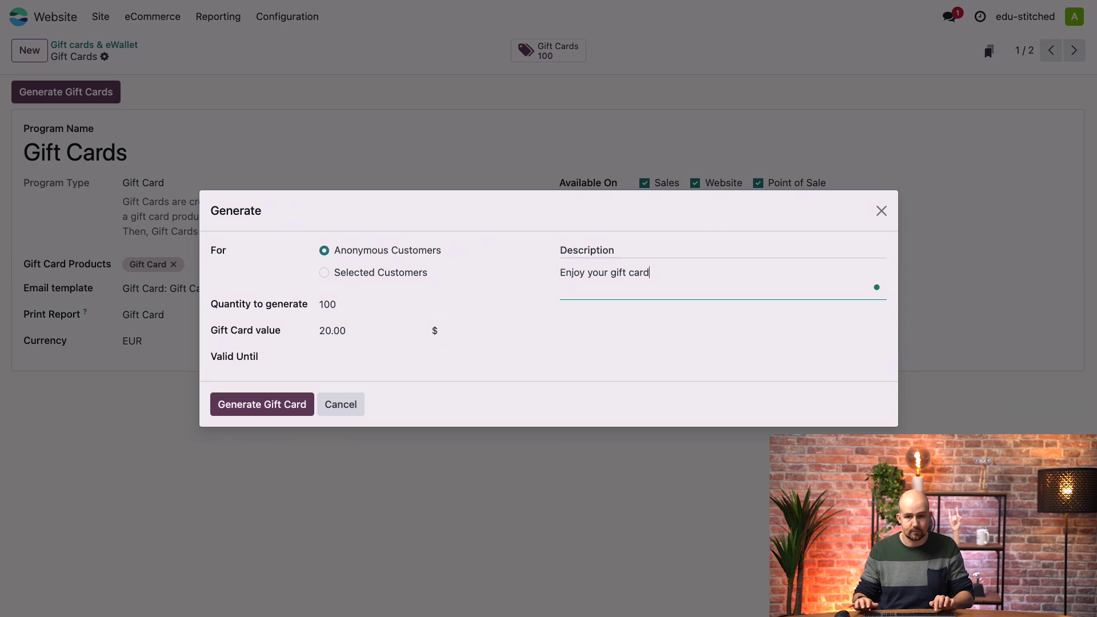
{"action": "type", "text": "!"}
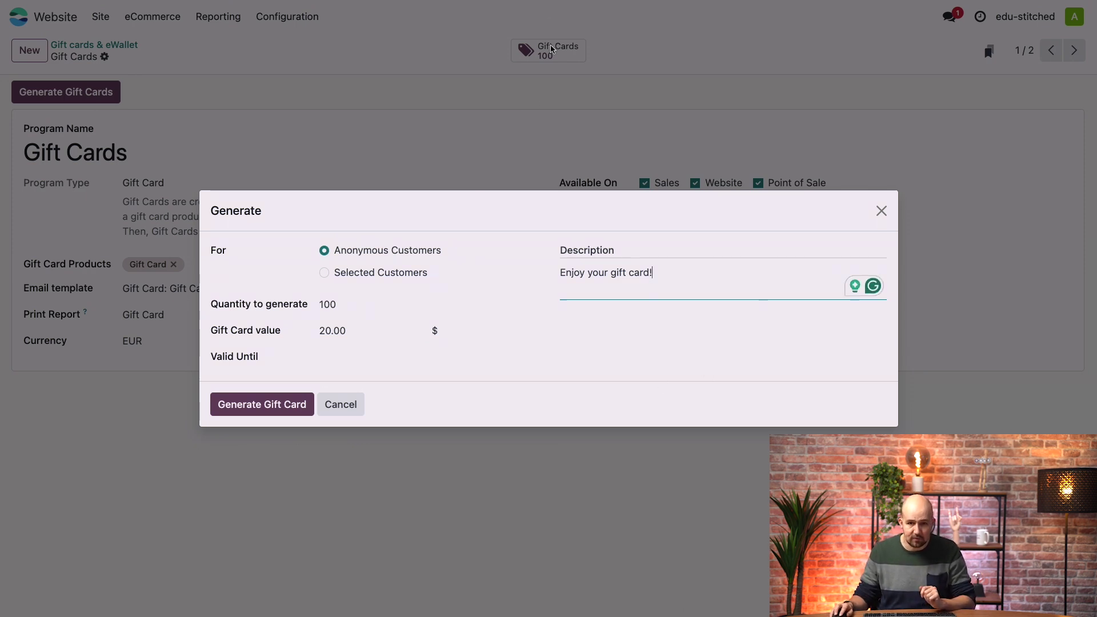
{"action": "left_click", "coordinate": [241, 414]}
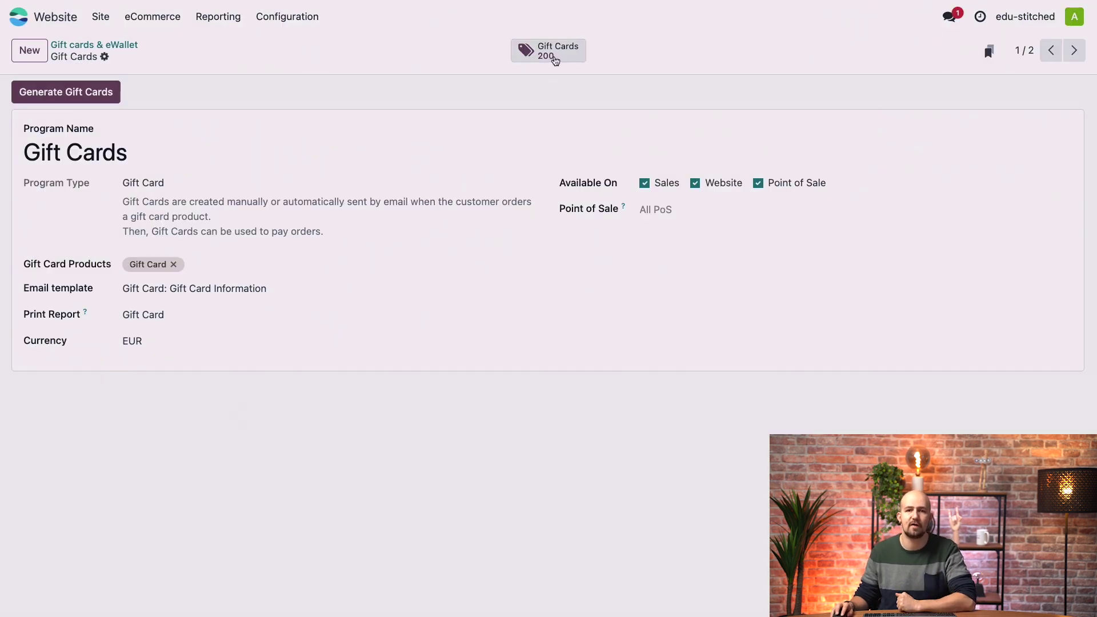
{"action": "left_click", "coordinate": [555, 57]}
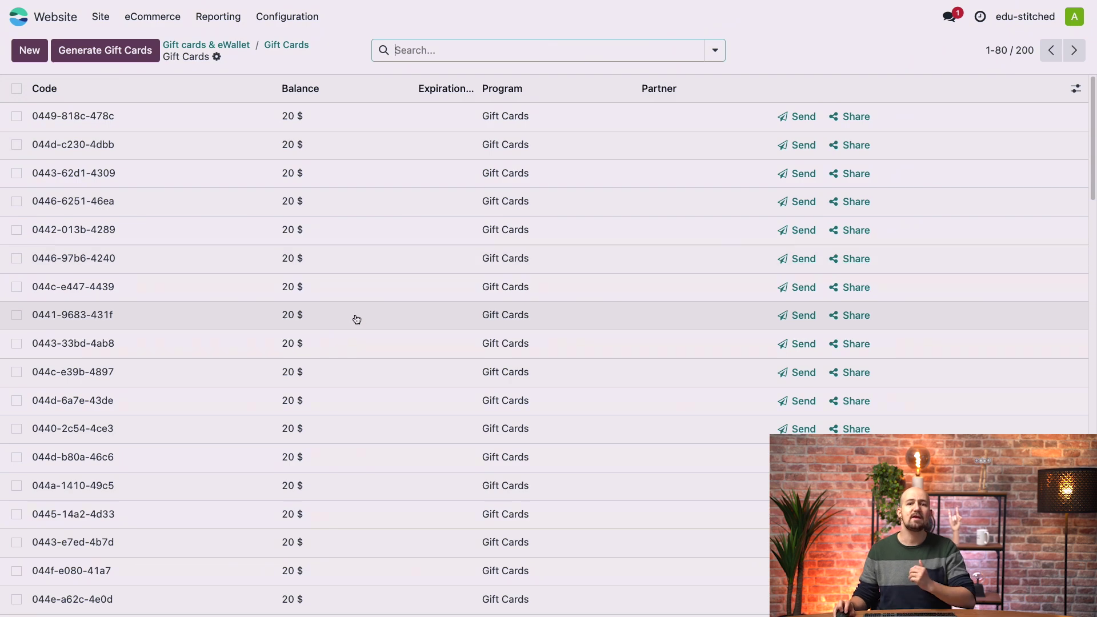
{"action": "scroll", "coordinate": [357, 318], "scroll_direction": "down", "scroll_amount": 12}
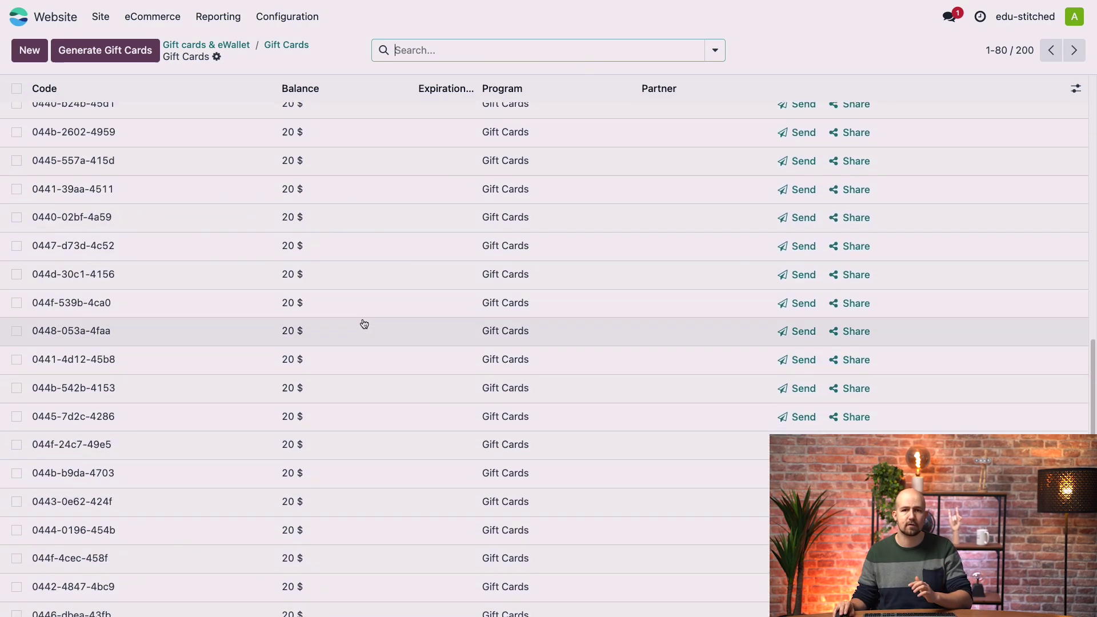
{"action": "scroll", "coordinate": [301, 263], "scroll_direction": "down", "scroll_amount": 4}
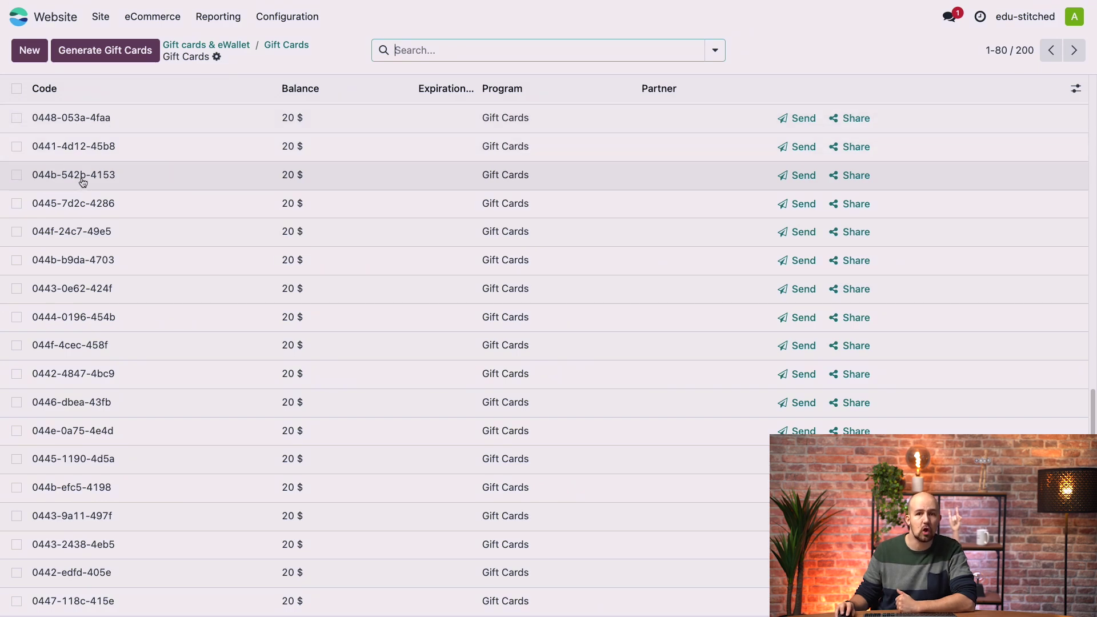
{"action": "scroll", "coordinate": [97, 229], "scroll_direction": "up", "scroll_amount": 15}
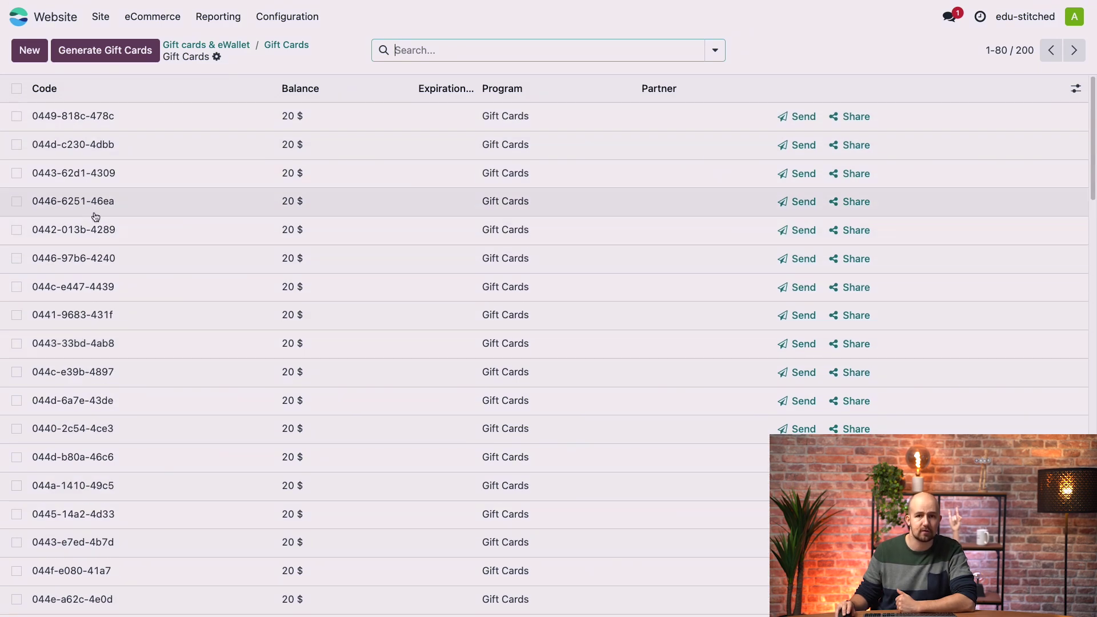
{"action": "left_click", "coordinate": [94, 117]}
{"action": "triple_click", "coordinate": [166, 107]}
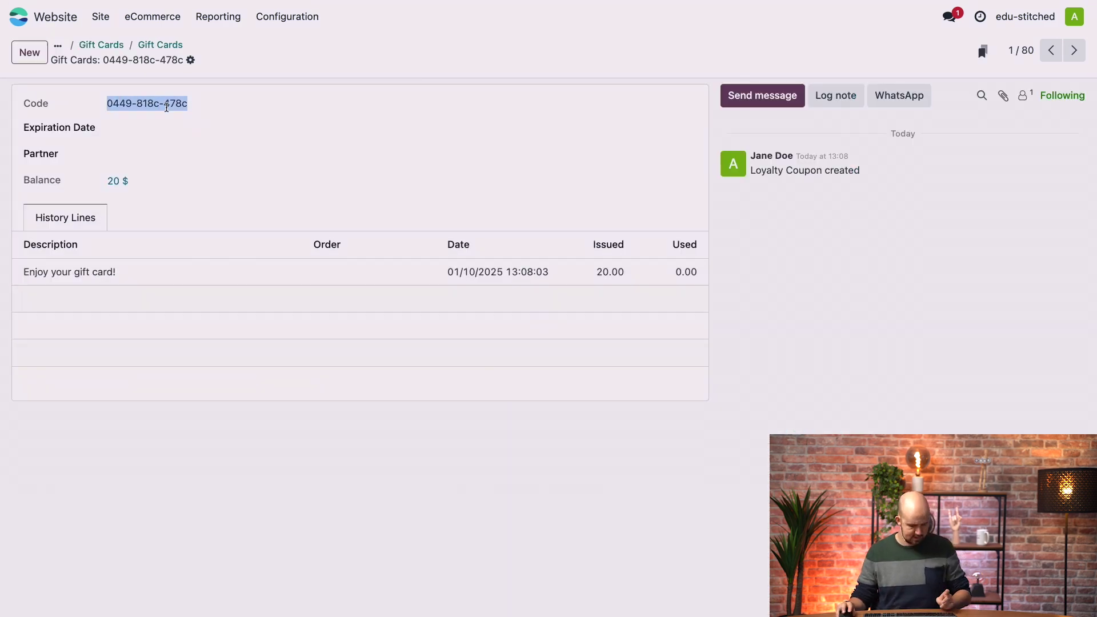
{"action": "left_click", "coordinate": [163, 45]}
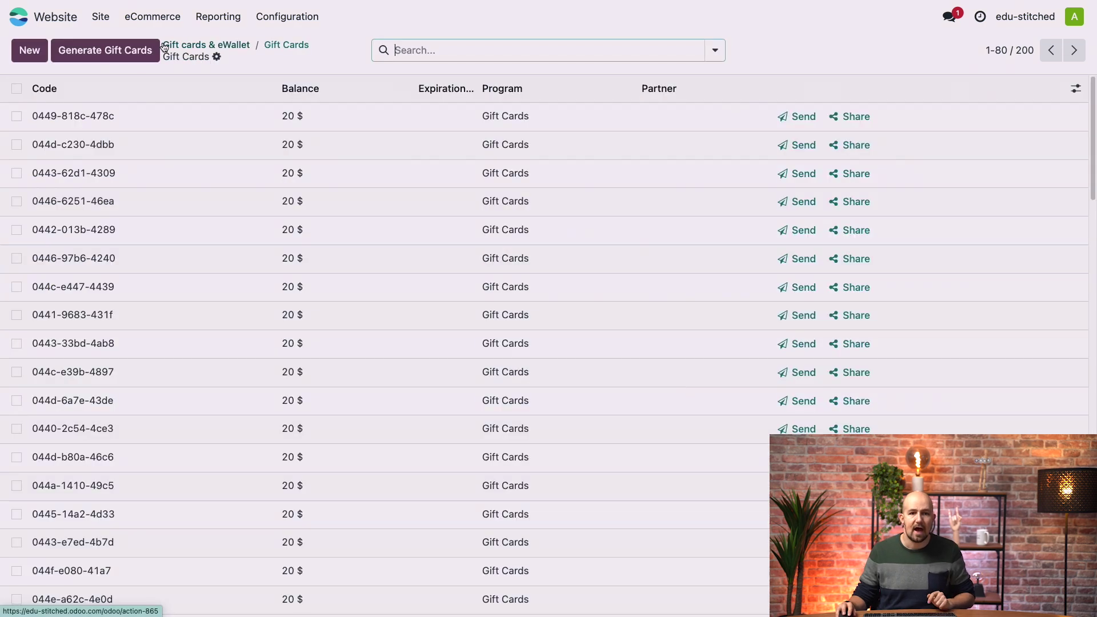
{"action": "left_click", "coordinate": [800, 116]}
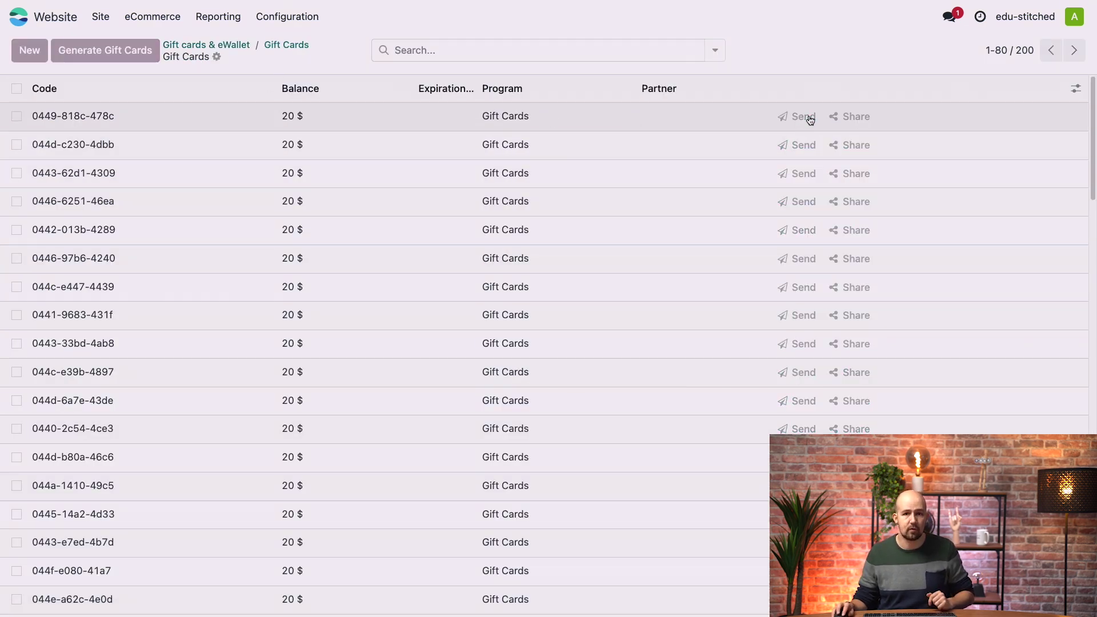
{"action": "scroll", "coordinate": [571, 383], "scroll_direction": "down", "scroll_amount": 3}
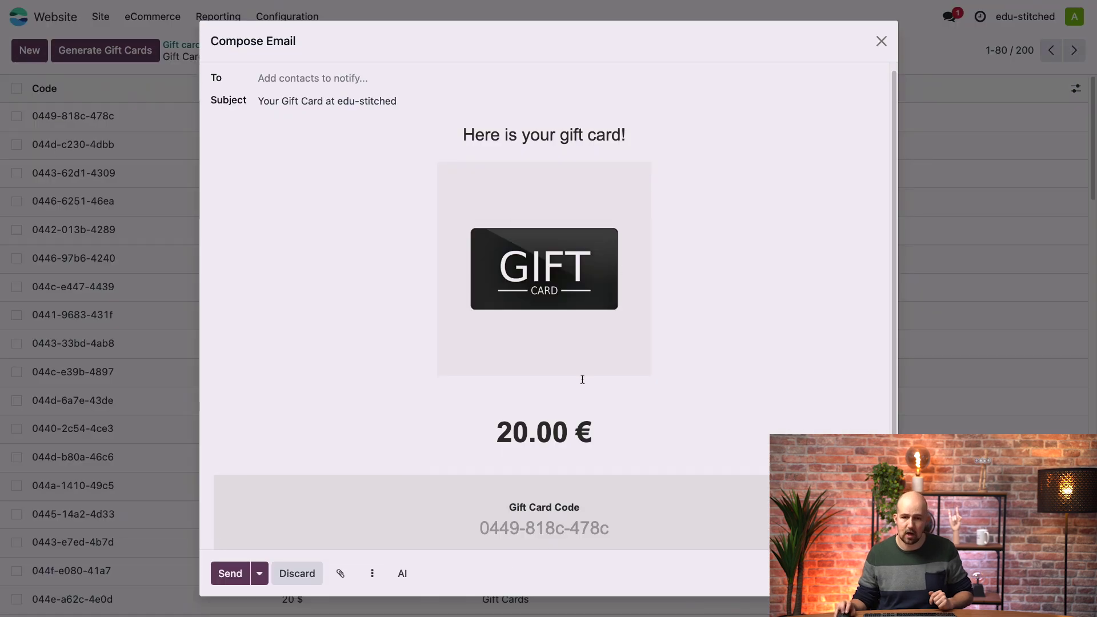
{"action": "scroll", "coordinate": [563, 394], "scroll_direction": "up", "scroll_amount": 3}
{"action": "left_click", "coordinate": [298, 573]}
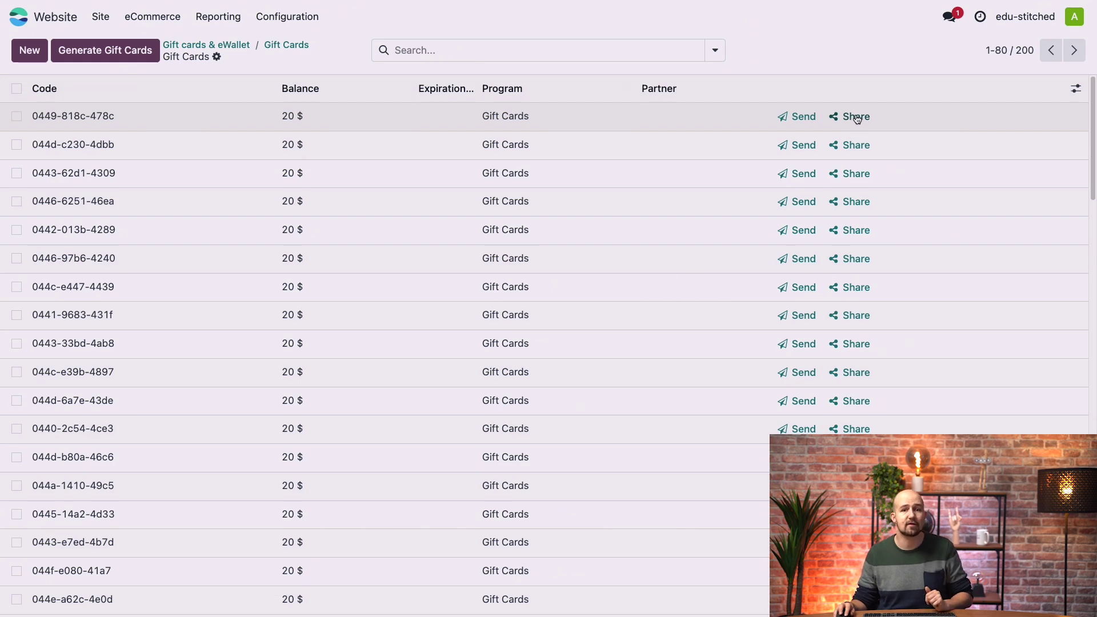
{"action": "left_click", "coordinate": [857, 118]}
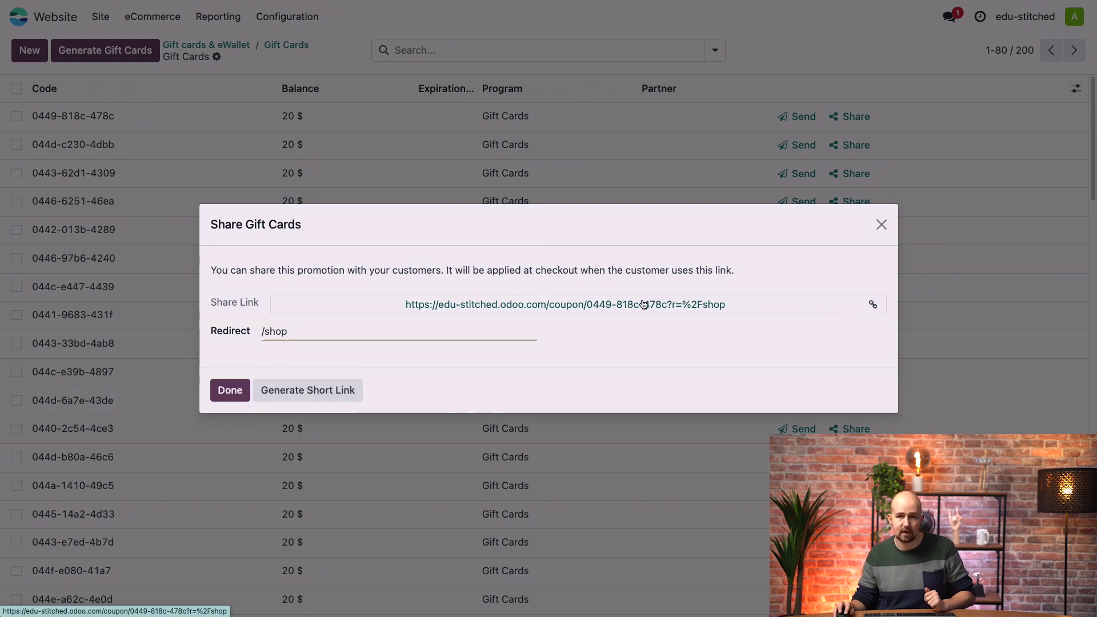
{"action": "left_click", "coordinate": [232, 394]}
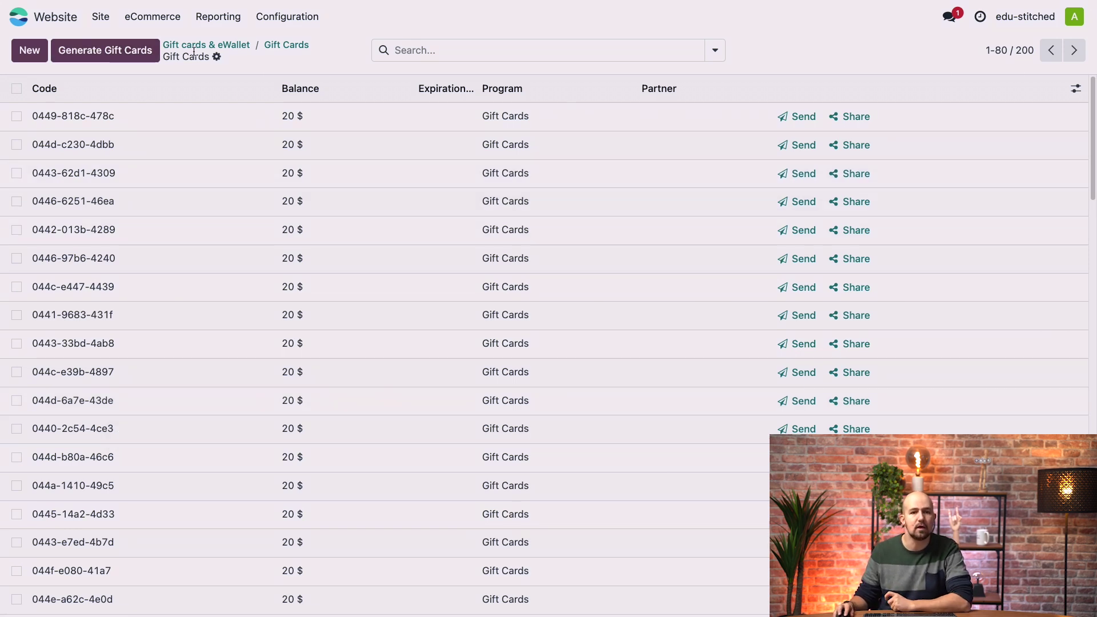
Review the ewallet program's settings, leaving its email template empty
{"action": "left_click", "coordinate": [239, 48]}
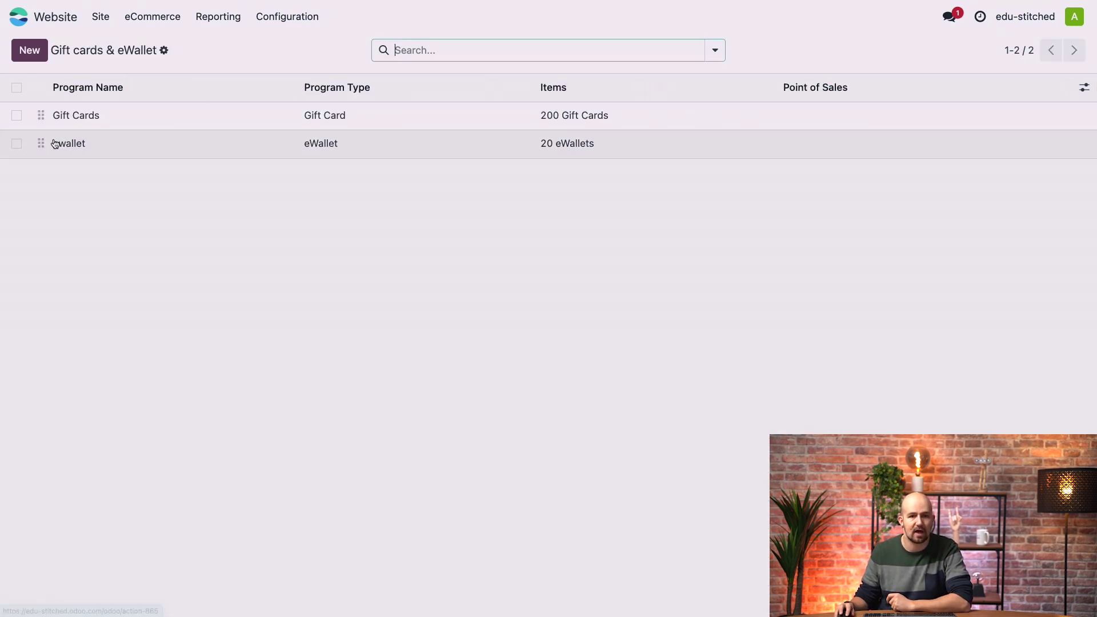
{"action": "left_click", "coordinate": [66, 142]}
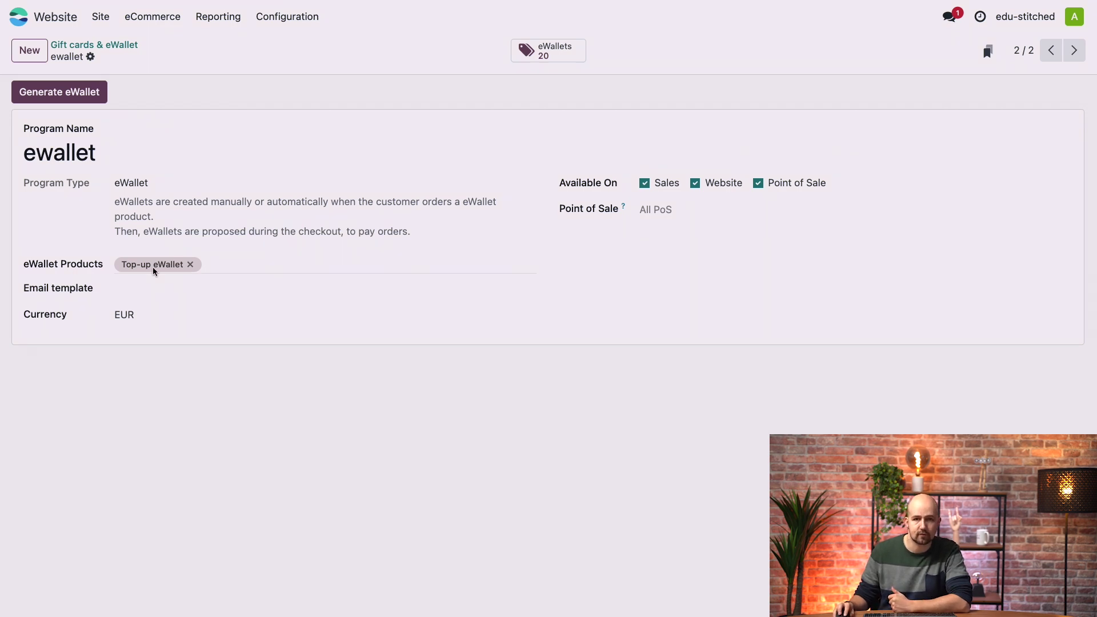
{"action": "left_click", "coordinate": [188, 290]}
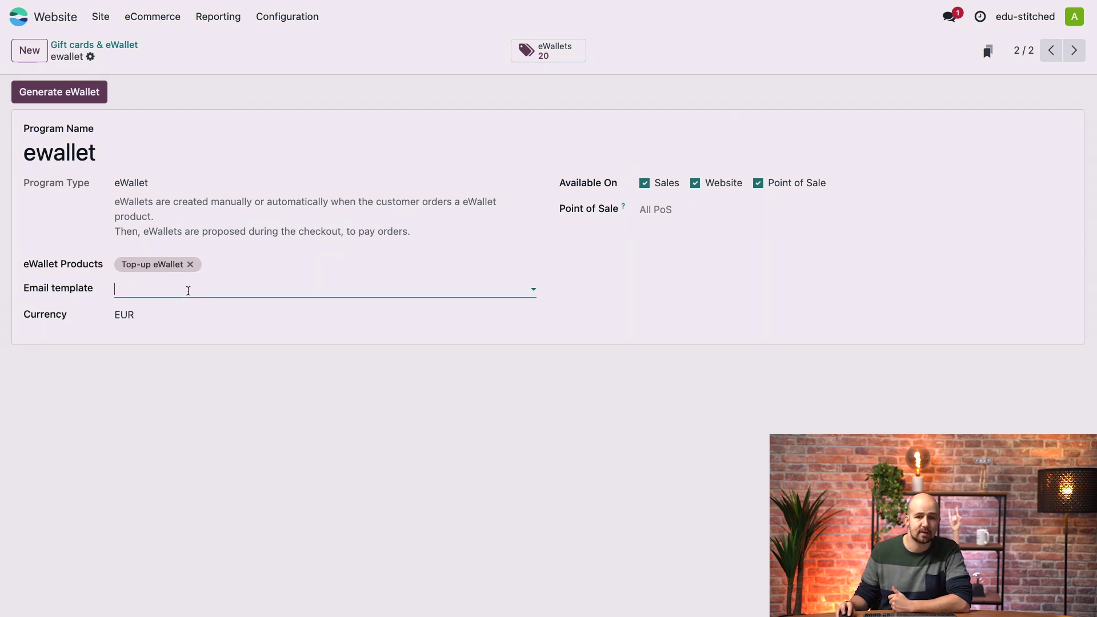
{"action": "left_click", "coordinate": [468, 410]}
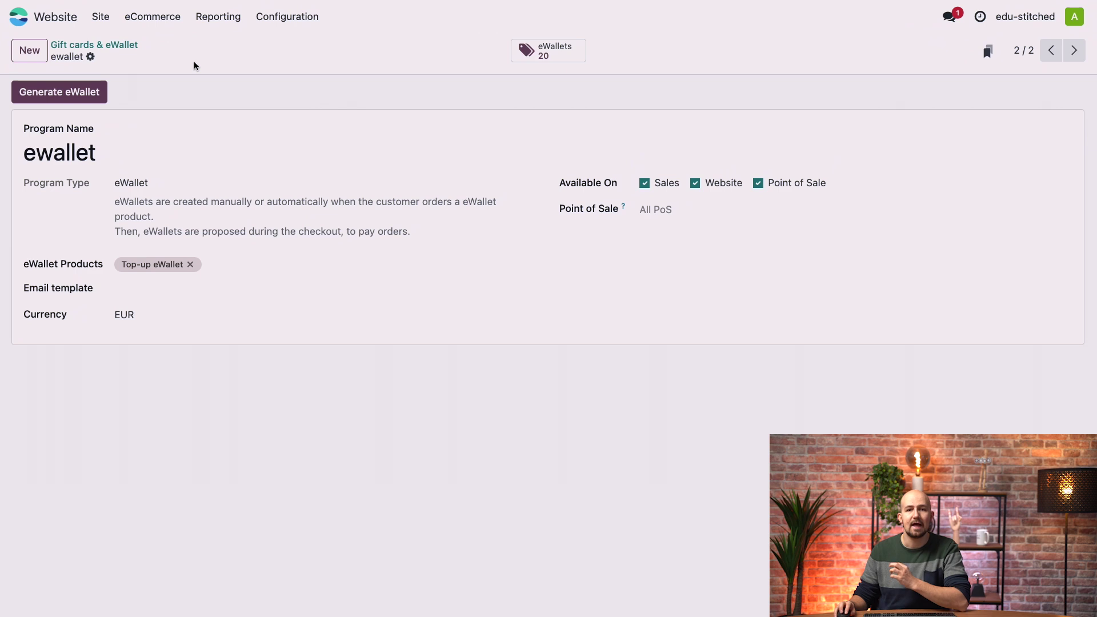
{"action": "left_click", "coordinate": [106, 23]}
Add the 'Good Morning' Black T-shirt to the cart and review the 96.80 € order overview
{"action": "left_click", "coordinate": [110, 40]}
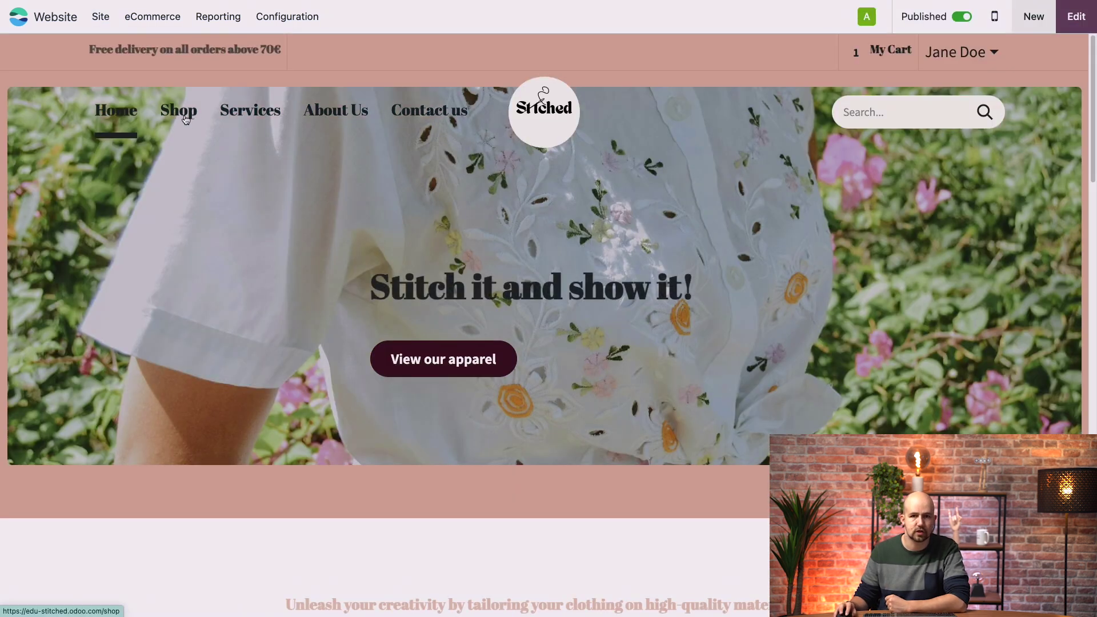
{"action": "left_click", "coordinate": [186, 119]}
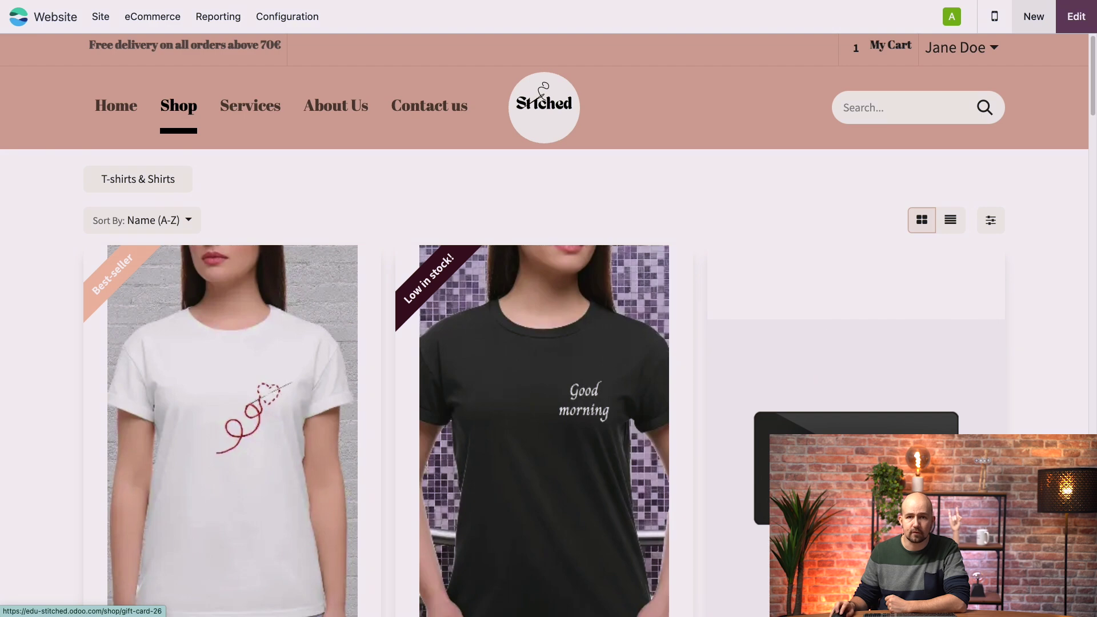
{"action": "scroll", "coordinate": [821, 382], "scroll_direction": "down", "scroll_amount": 10}
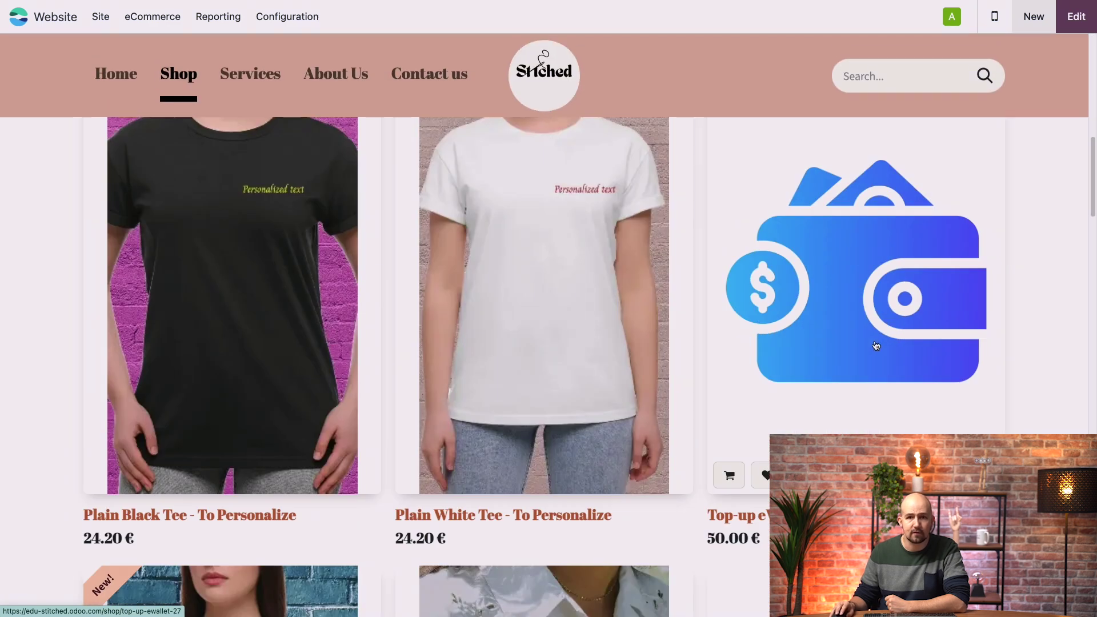
{"action": "scroll", "coordinate": [876, 345], "scroll_direction": "up", "scroll_amount": 10}
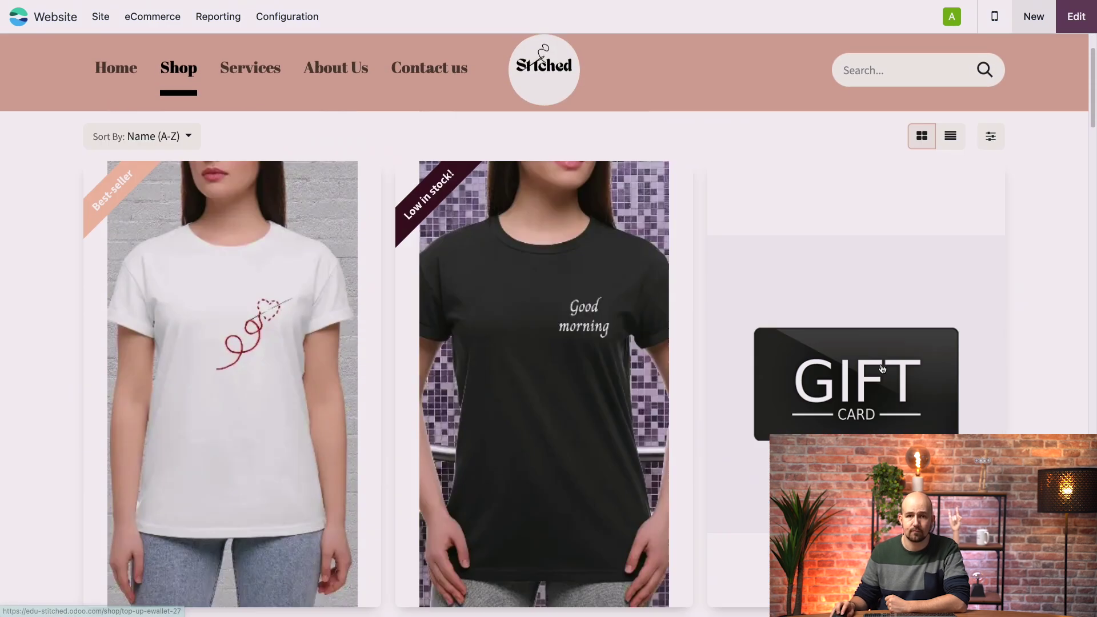
{"action": "left_click", "coordinate": [572, 313]}
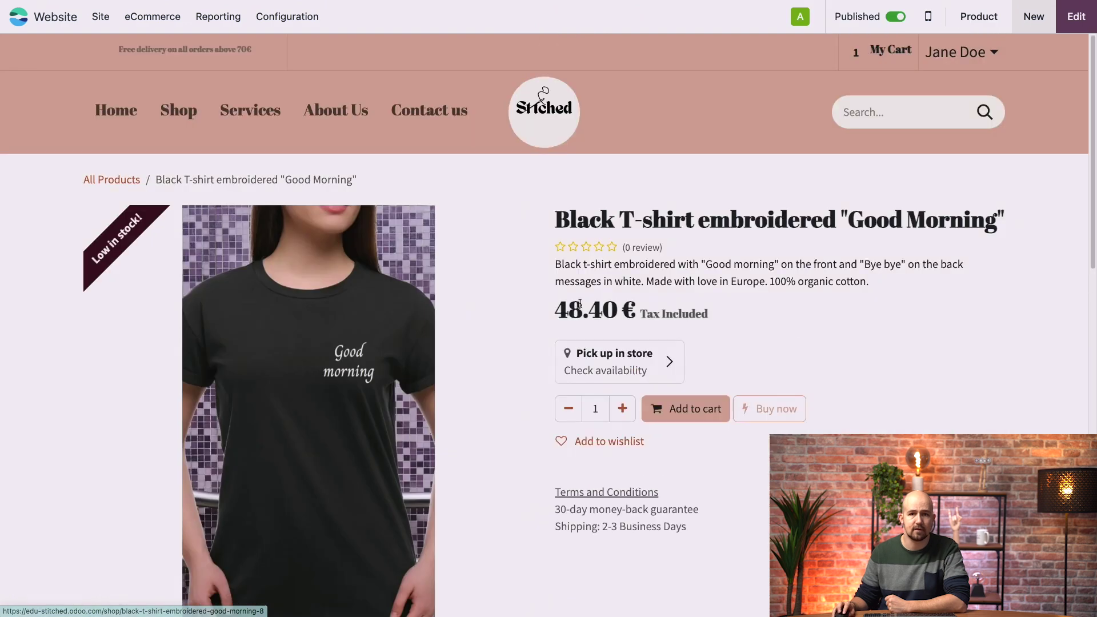
{"action": "left_click", "coordinate": [686, 409]}
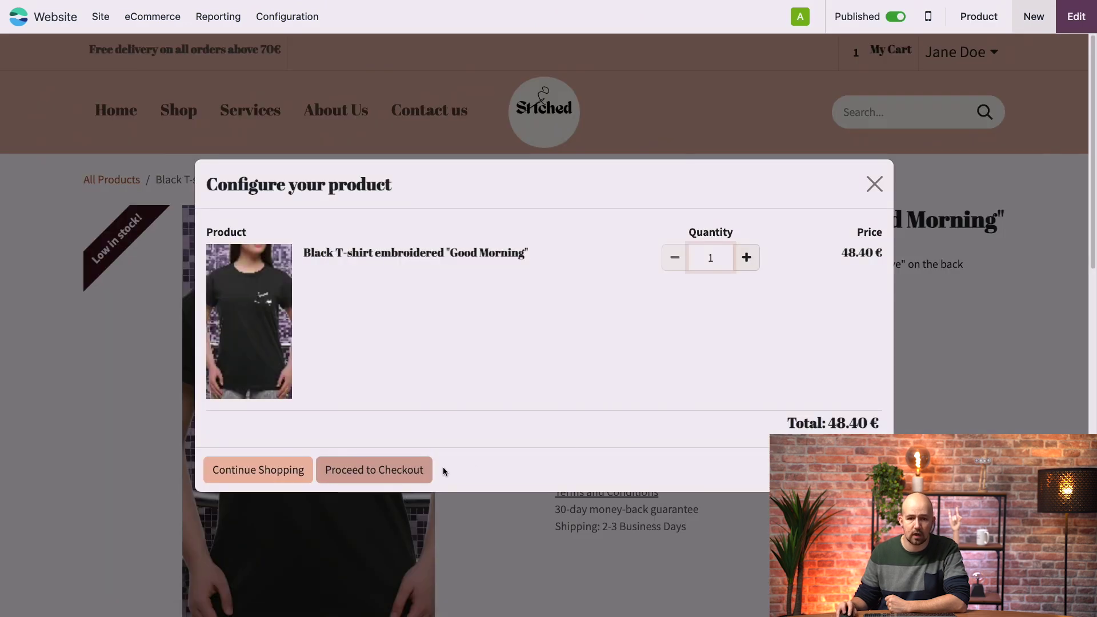
{"action": "left_click", "coordinate": [382, 474]}
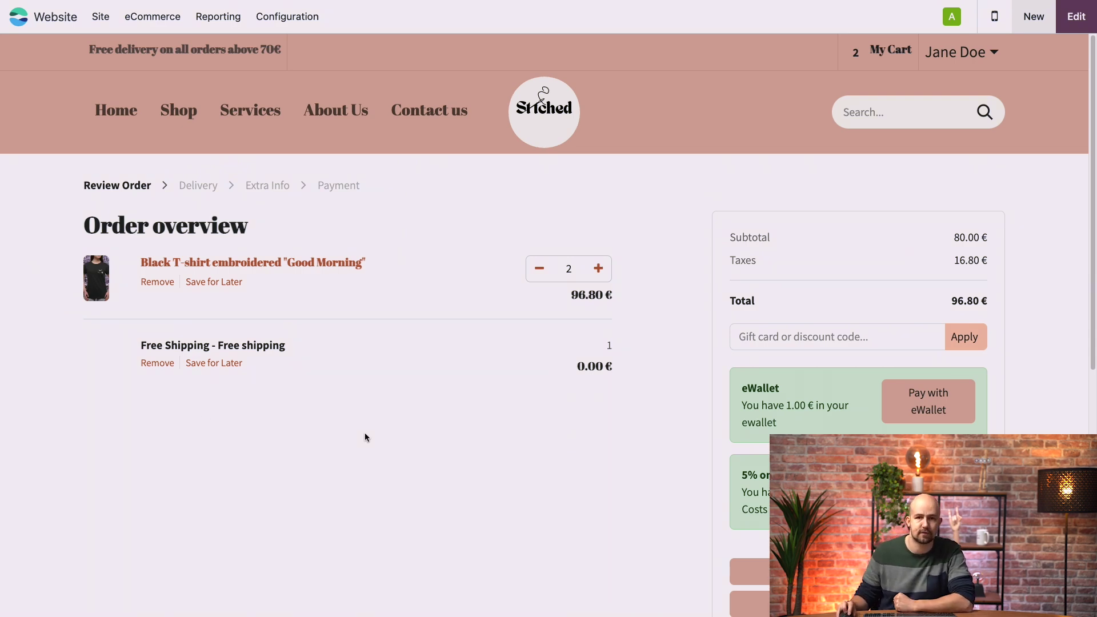
{"action": "scroll", "coordinate": [366, 437], "scroll_direction": "down", "scroll_amount": 1}
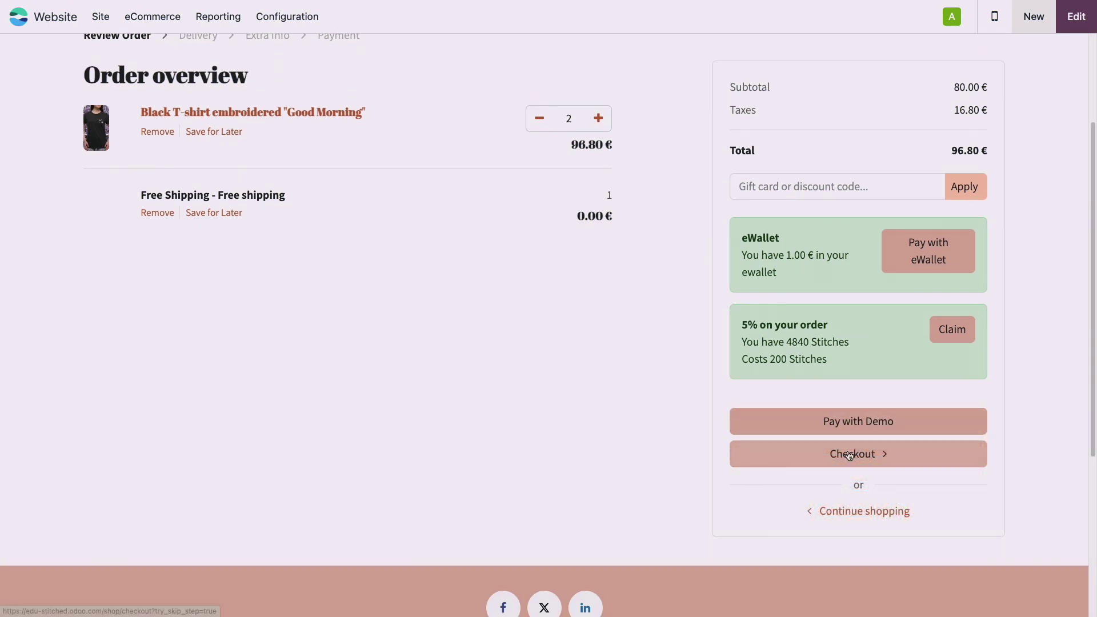
Proceed to the delivery step and apply a gift card code, reducing the total to 76.80 €
{"action": "left_click", "coordinate": [847, 455]}
{"action": "scroll", "coordinate": [625, 471], "scroll_direction": "down", "scroll_amount": 2}
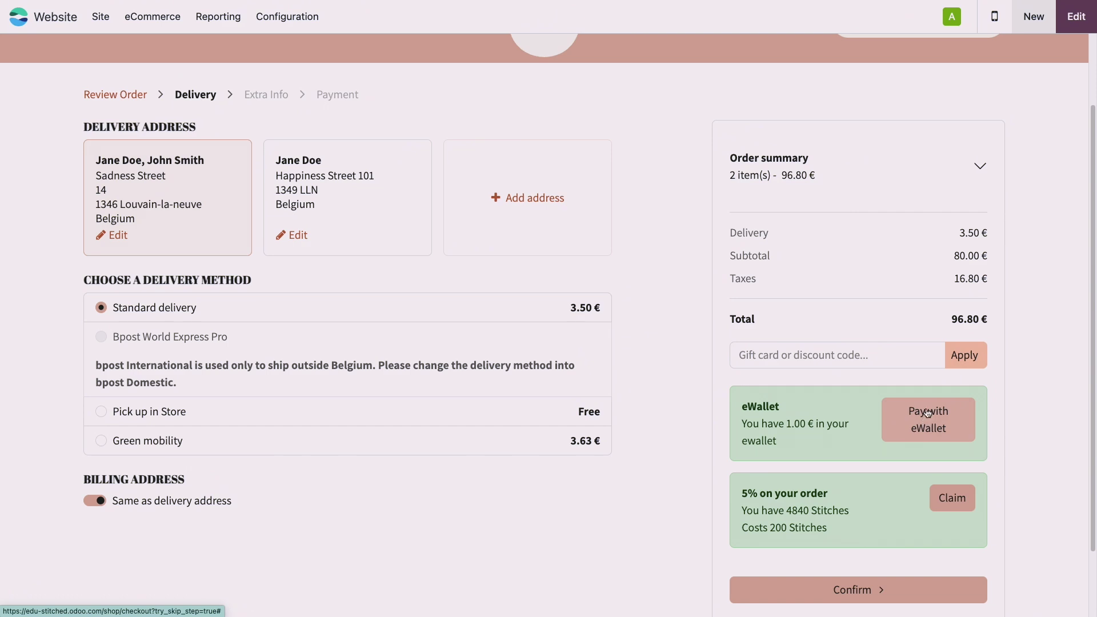
{"action": "left_click", "coordinate": [840, 358]}
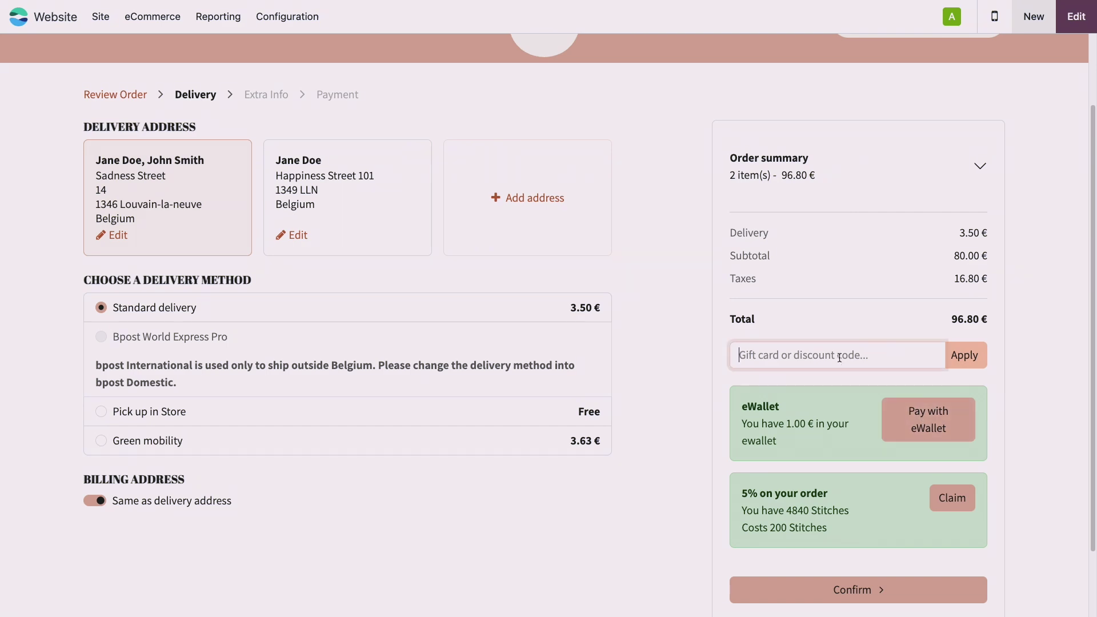
{"action": "left_click", "coordinate": [978, 355]}
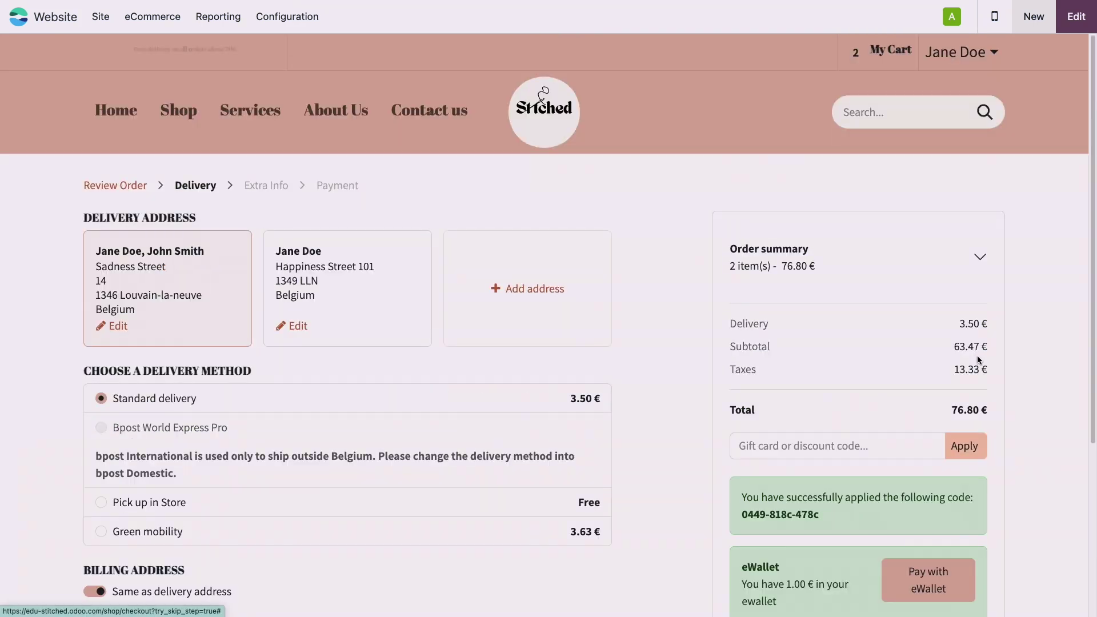